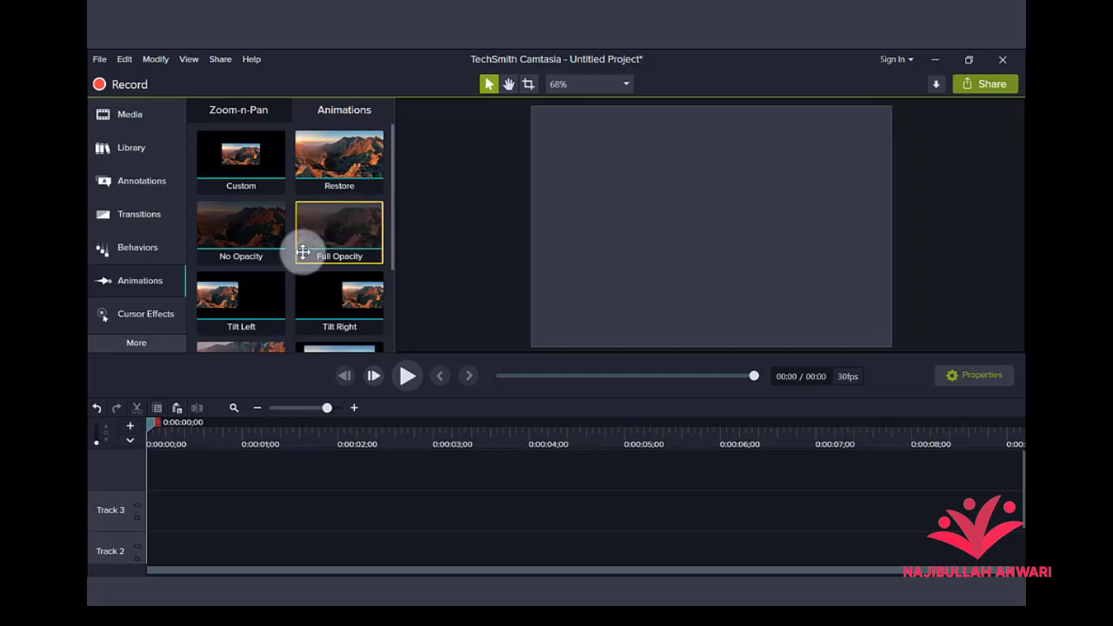
# - Place the green yoga image at the start of Track 3 and extend its clip to nearly 6 seconds
pyautogui.click(126, 114)
pyautogui.moveTo(240, 227); pyautogui.dragTo(145, 510)
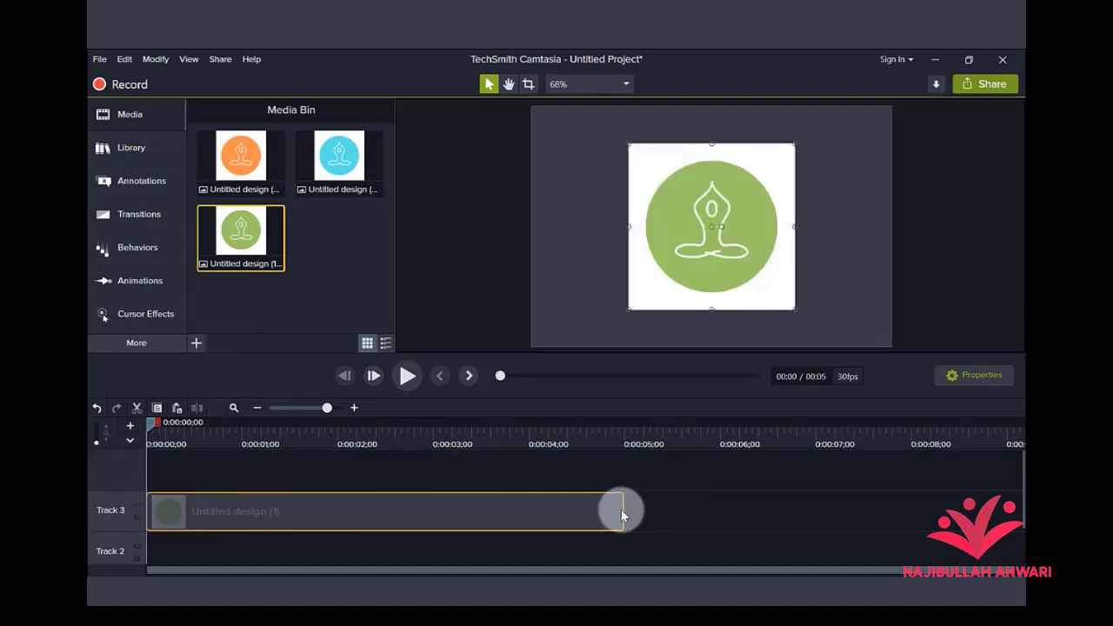
pyautogui.moveTo(621, 509); pyautogui.dragTo(709, 506)
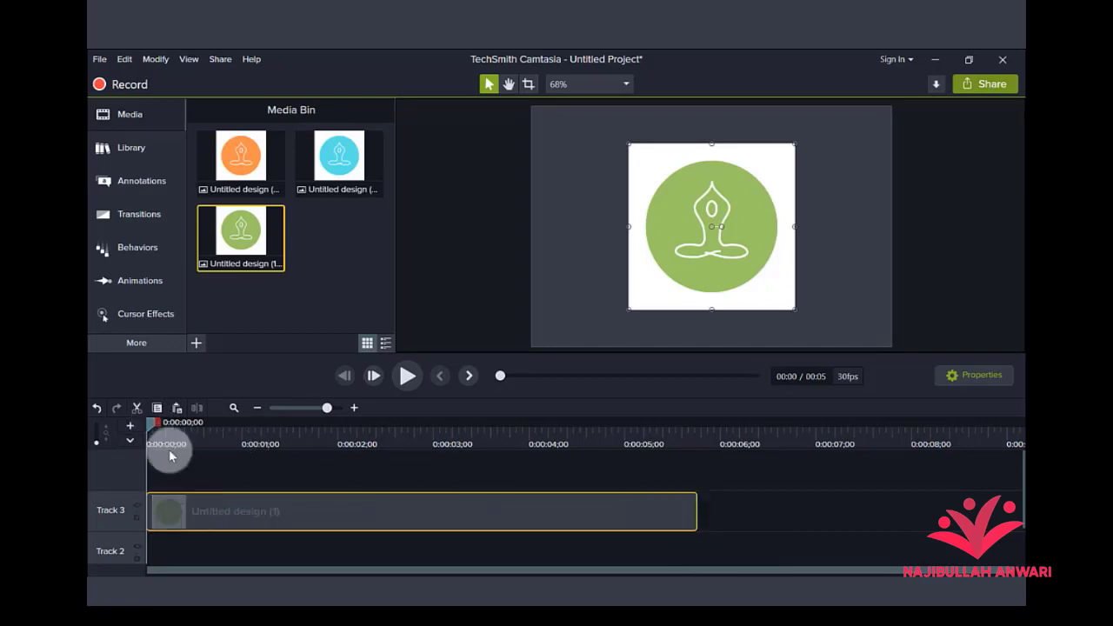
# - Shrink the green yoga image to about two thirds of its size and move it to the upper-left part of the canvas
pyautogui.click(140, 281)
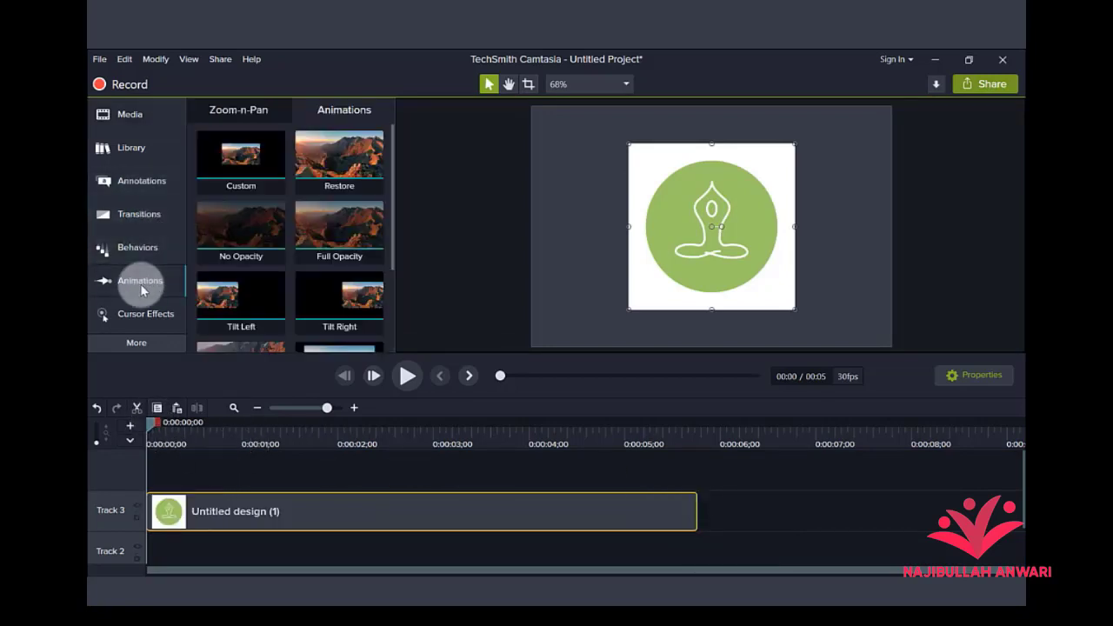
pyautogui.scroll(-3, 339, 257)
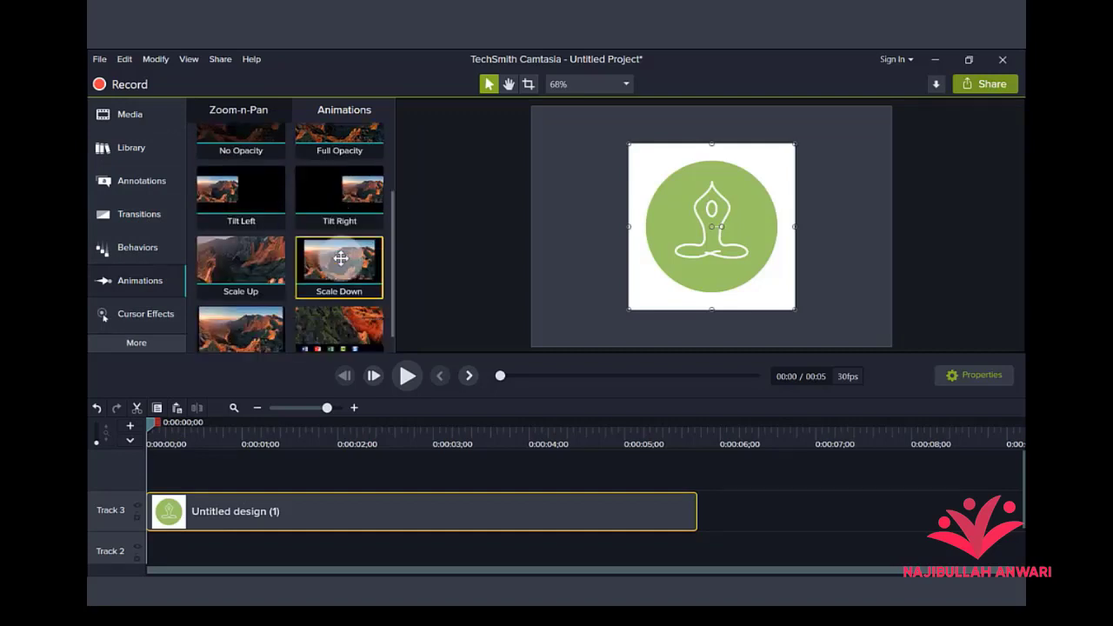
pyautogui.moveTo(686, 253); pyautogui.dragTo(661, 236)
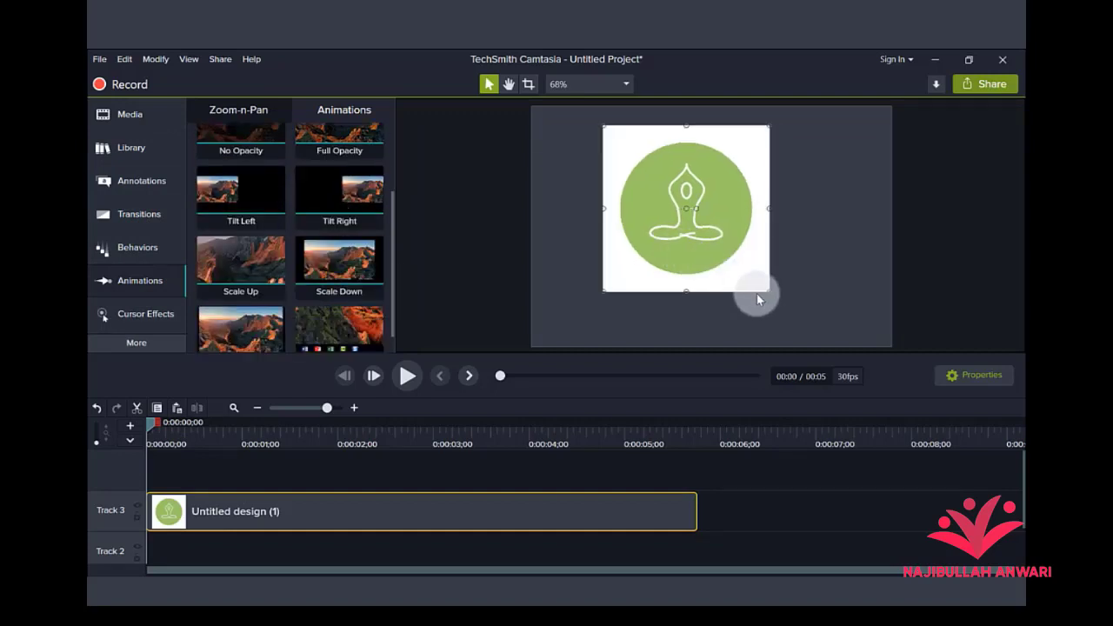
pyautogui.moveTo(767, 289); pyautogui.dragTo(710, 236)
pyautogui.moveTo(658, 206); pyautogui.dragTo(596, 218)
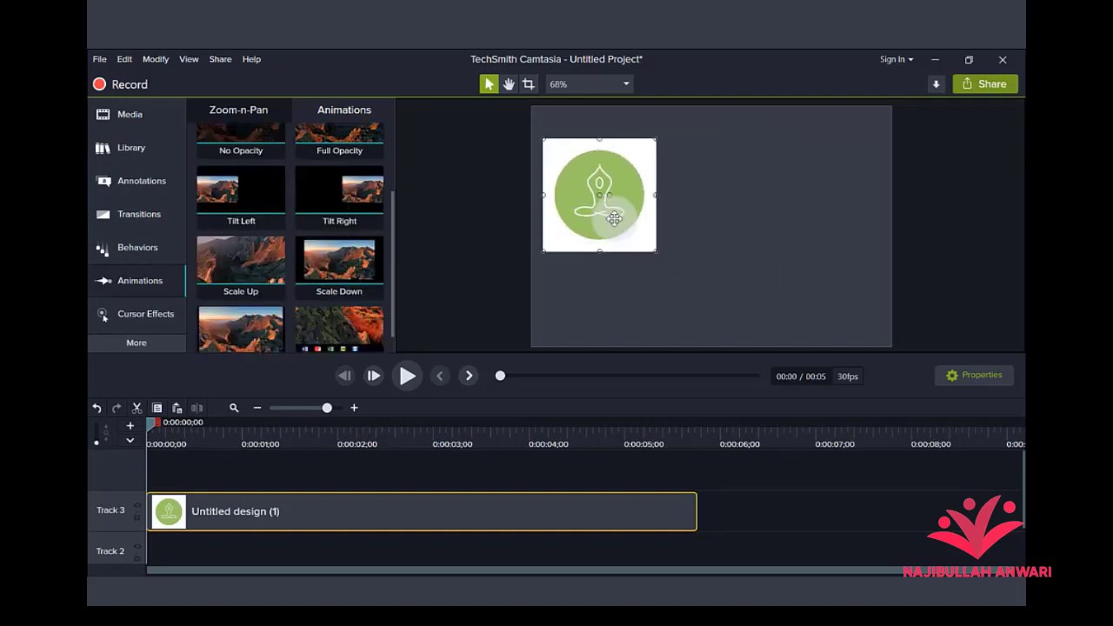
# - Add a Scale Up animation to the green image clip around the 1-second mark and play it back from the start
pyautogui.moveTo(238, 256); pyautogui.dragTo(291, 516)
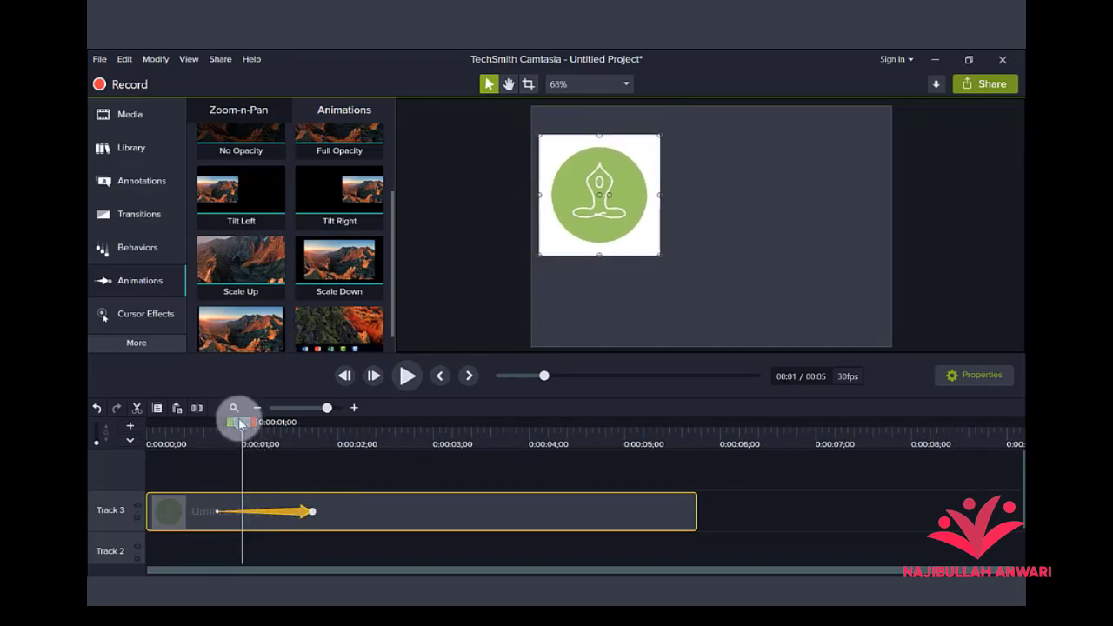
pyautogui.moveTo(241, 423); pyautogui.dragTo(148, 442)
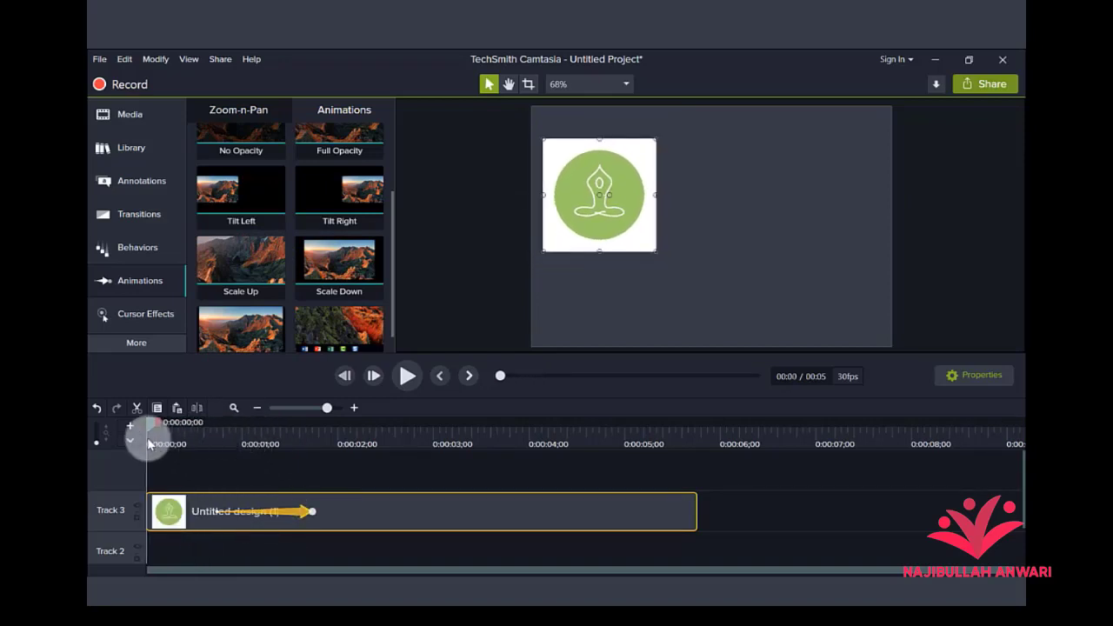
pyautogui.press('space')
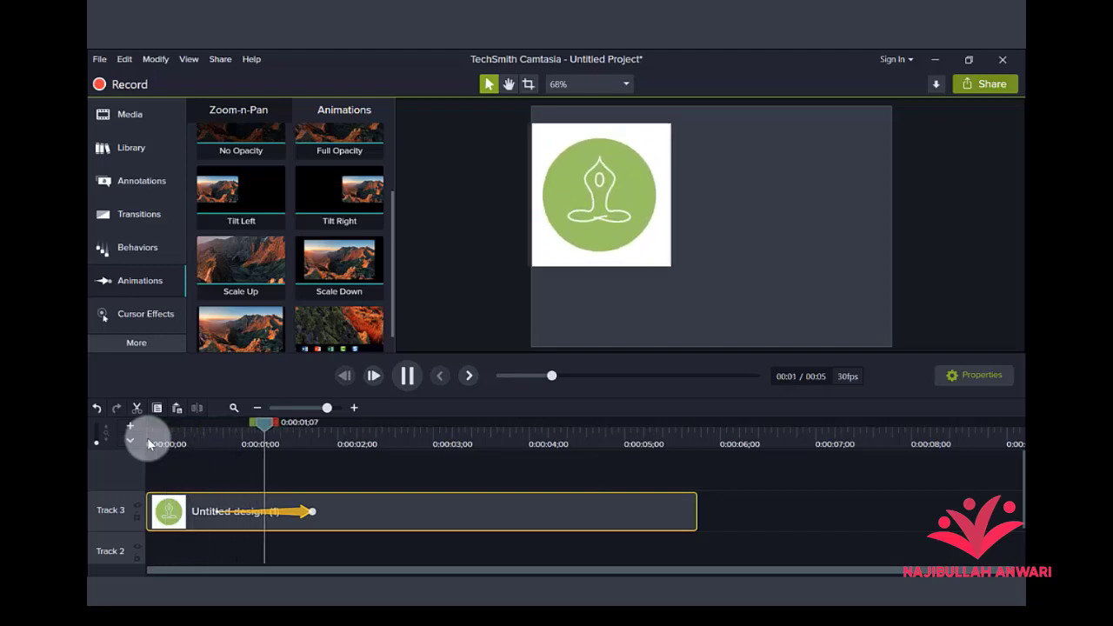
pyautogui.press('space')
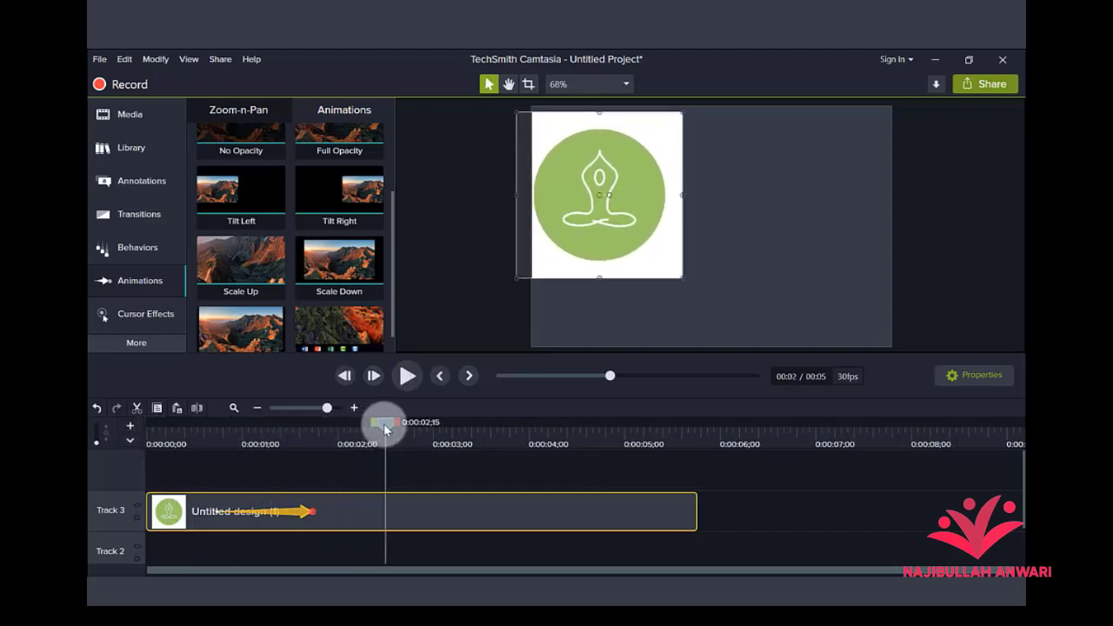
# - Move the Scale Up animation on the green clip so it ends at about 2 seconds, and delete it
pyautogui.moveTo(383, 424); pyautogui.dragTo(202, 445)
pyautogui.moveTo(295, 515); pyautogui.dragTo(342, 513)
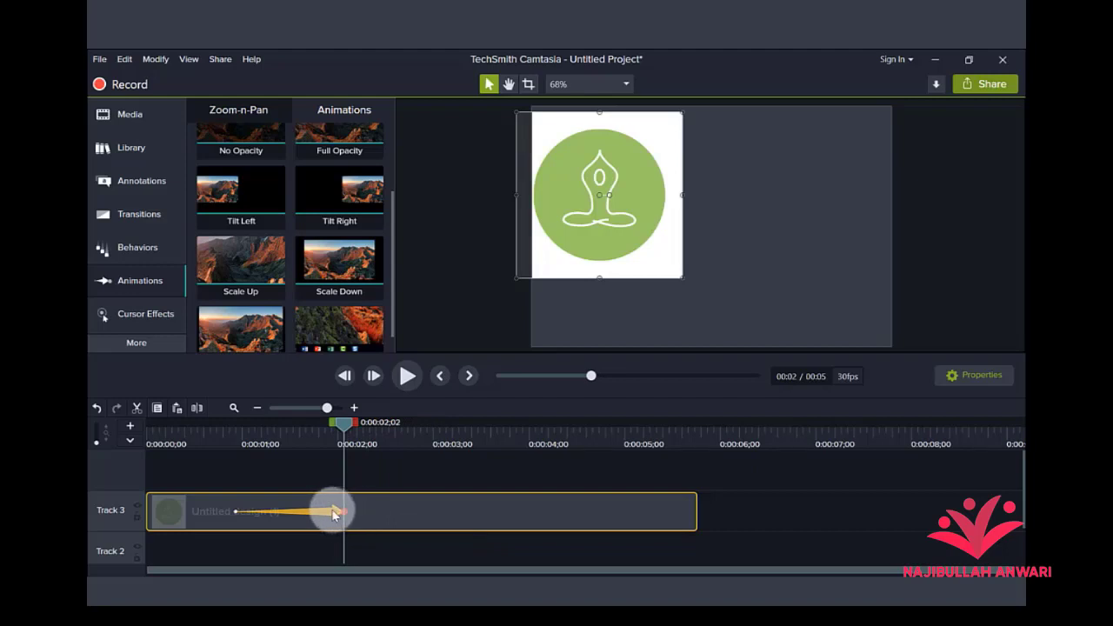
pyautogui.press('Delete')
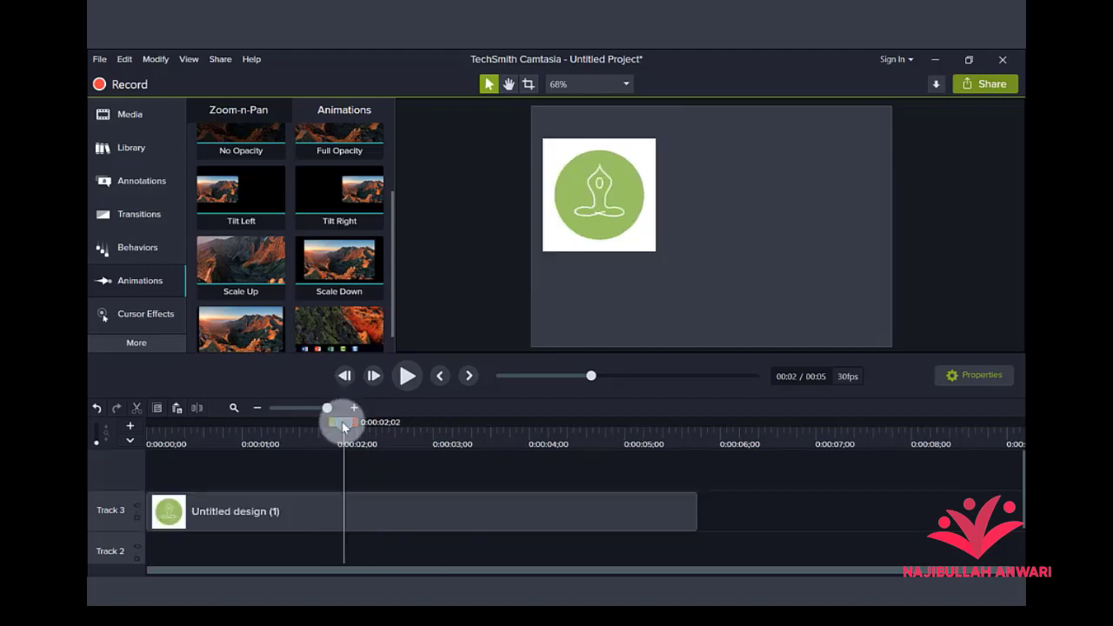
# - Add a Custom animation to the green clip, ending at about 0:00:01;08, and play the clip from the start
pyautogui.moveTo(342, 420); pyautogui.dragTo(280, 428)
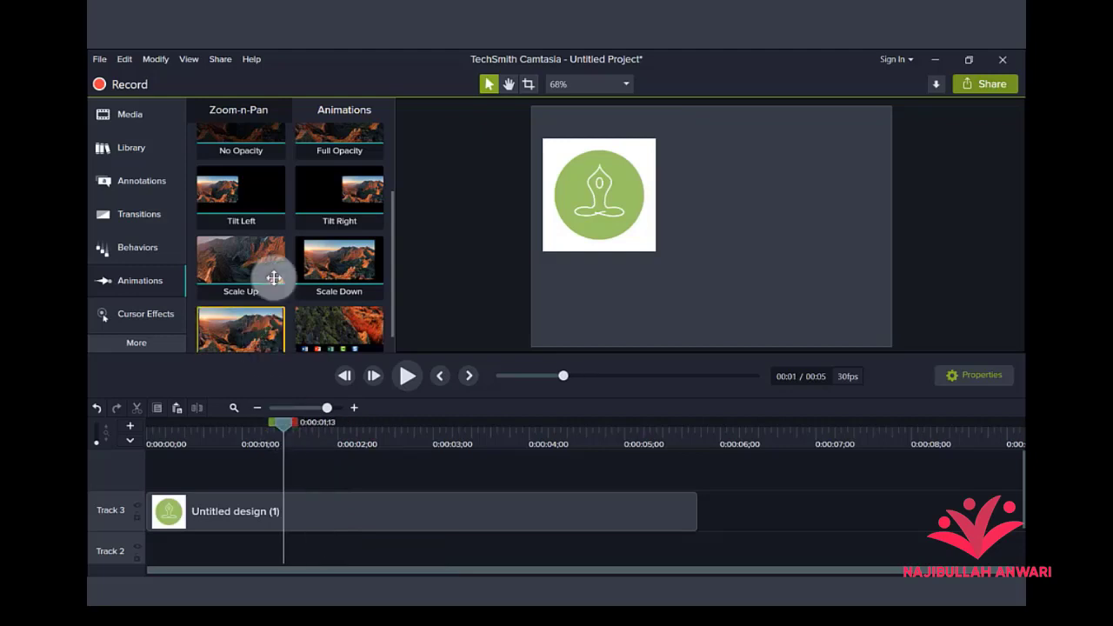
pyautogui.scroll(2, 258, 289)
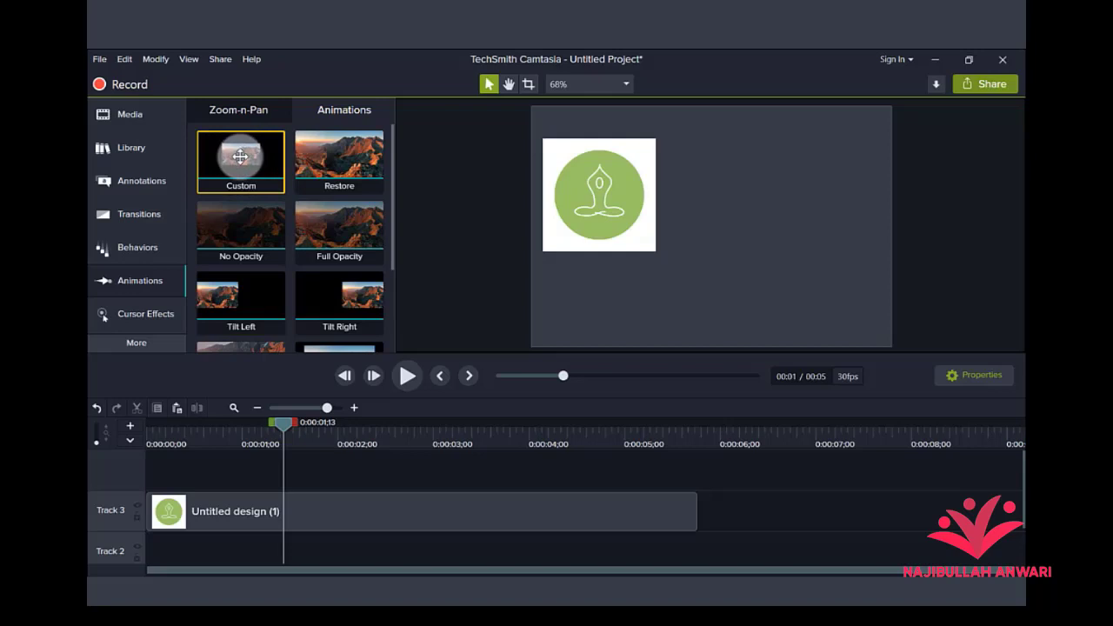
pyautogui.moveTo(240, 157); pyautogui.dragTo(266, 506)
pyautogui.moveTo(268, 423); pyautogui.dragTo(144, 431)
pyautogui.press('space')
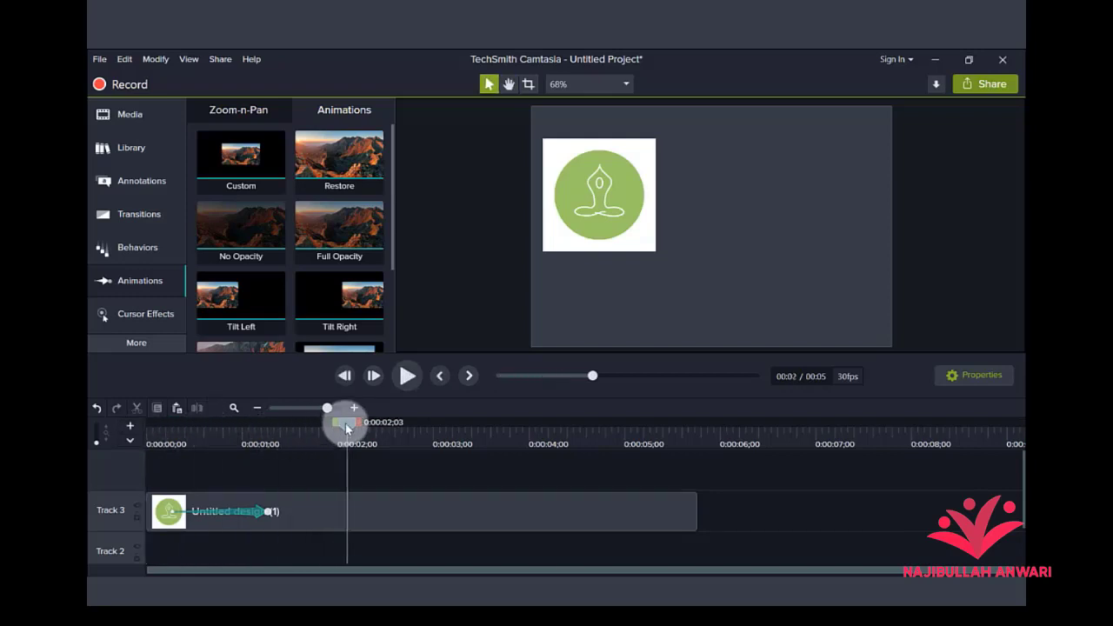
# - At the start of the Custom animation, 0:00:00;08, shrink the green image and position it near the canvas's left edge at mid height
pyautogui.moveTo(345, 424); pyautogui.dragTo(174, 439)
pyautogui.moveTo(606, 245); pyautogui.dragTo(587, 229)
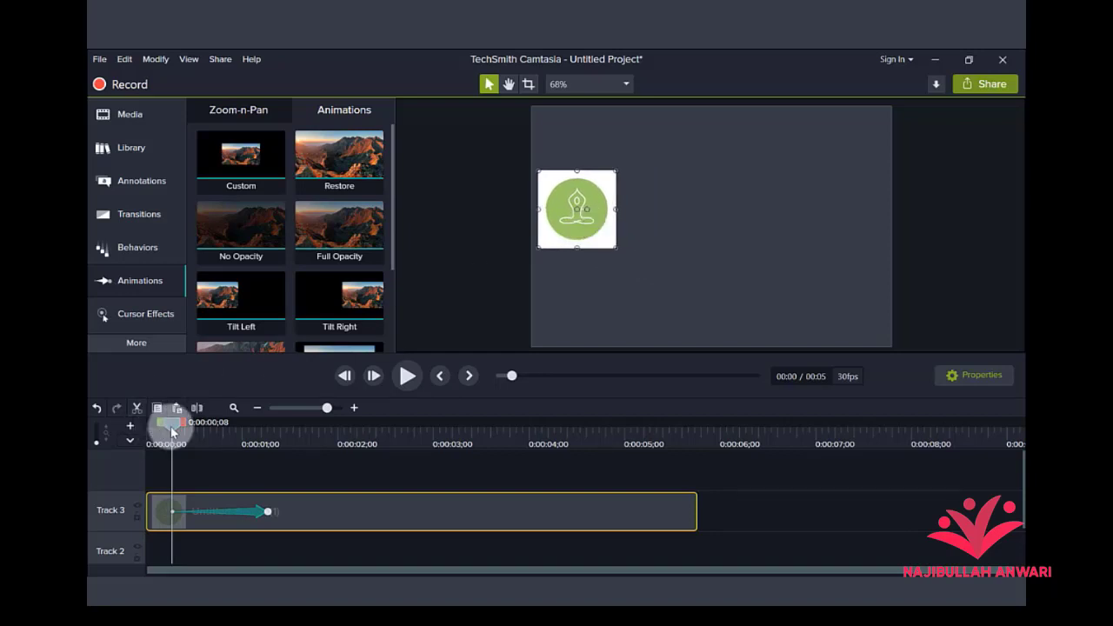
pyautogui.moveTo(169, 425); pyautogui.dragTo(204, 424)
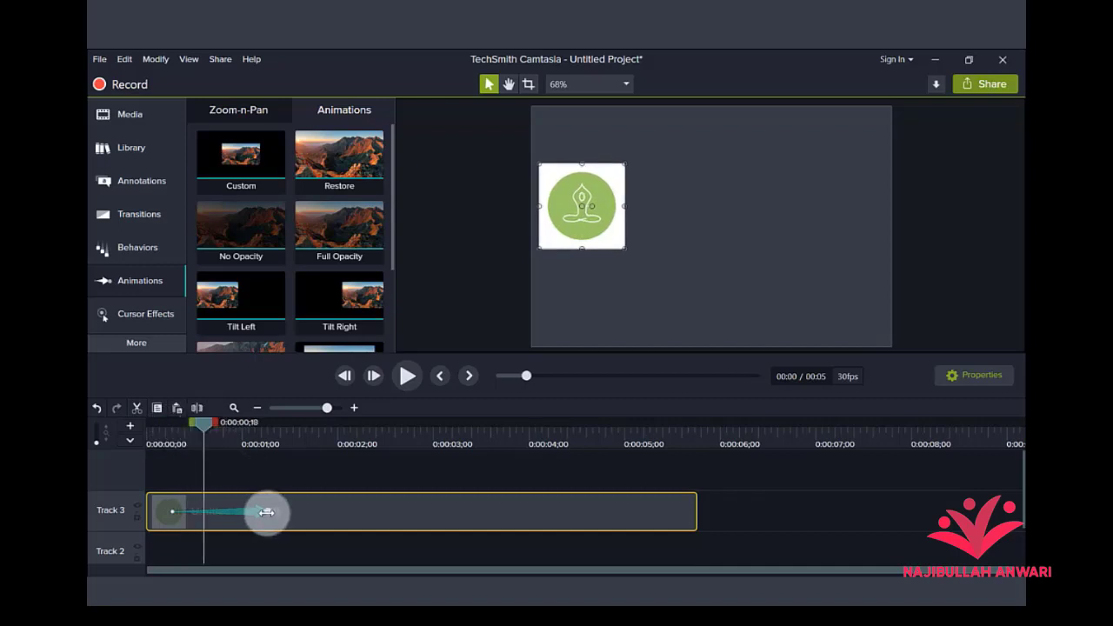
# - At the Custom animation's end point, shrink the green image and place it near the canvas's right edge, and play the motion
pyautogui.click(266, 512)
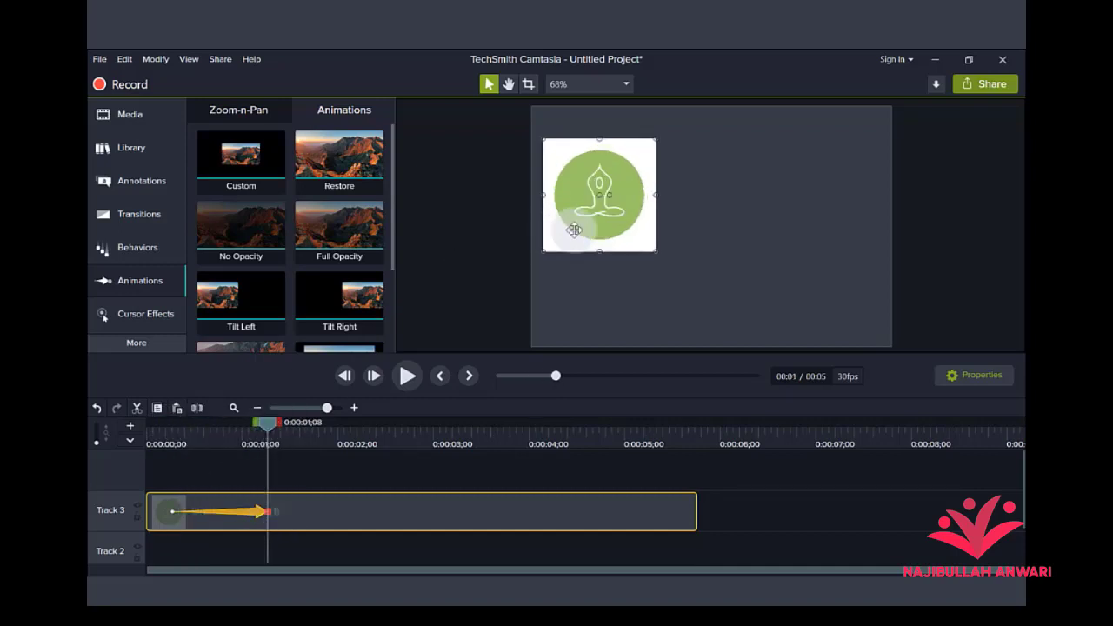
pyautogui.moveTo(654, 252)
pyautogui.mouseDown()
pyautogui.moveTo(621, 216)
pyautogui.moveTo(590, 224)
pyautogui.moveTo(835, 227)
pyautogui.mouseUp()
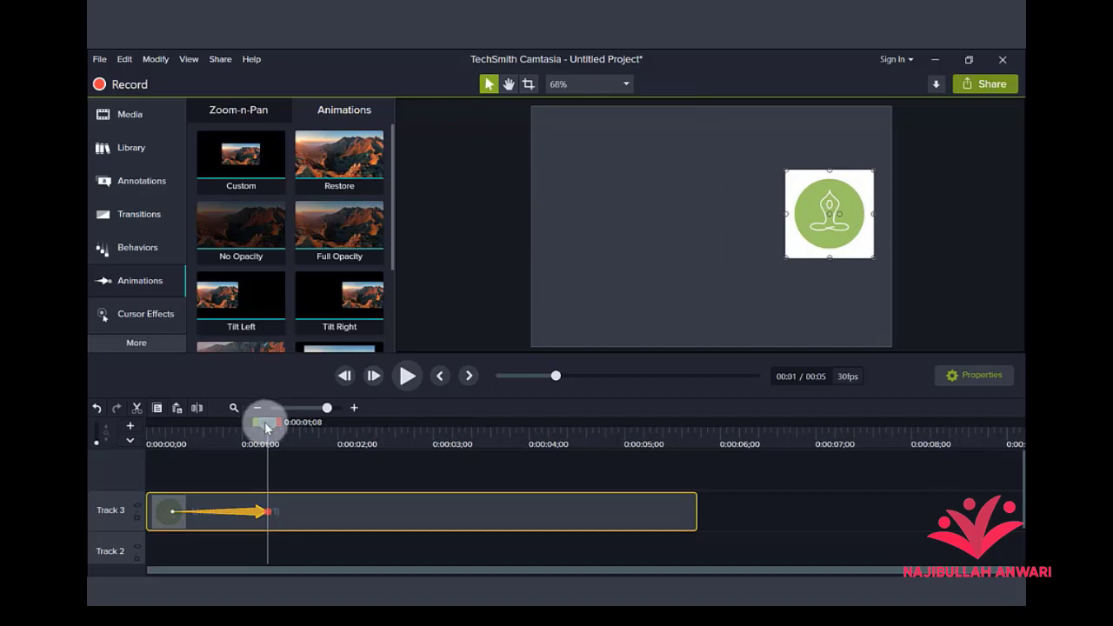
pyautogui.moveTo(264, 422); pyautogui.dragTo(165, 432)
pyautogui.press('space')
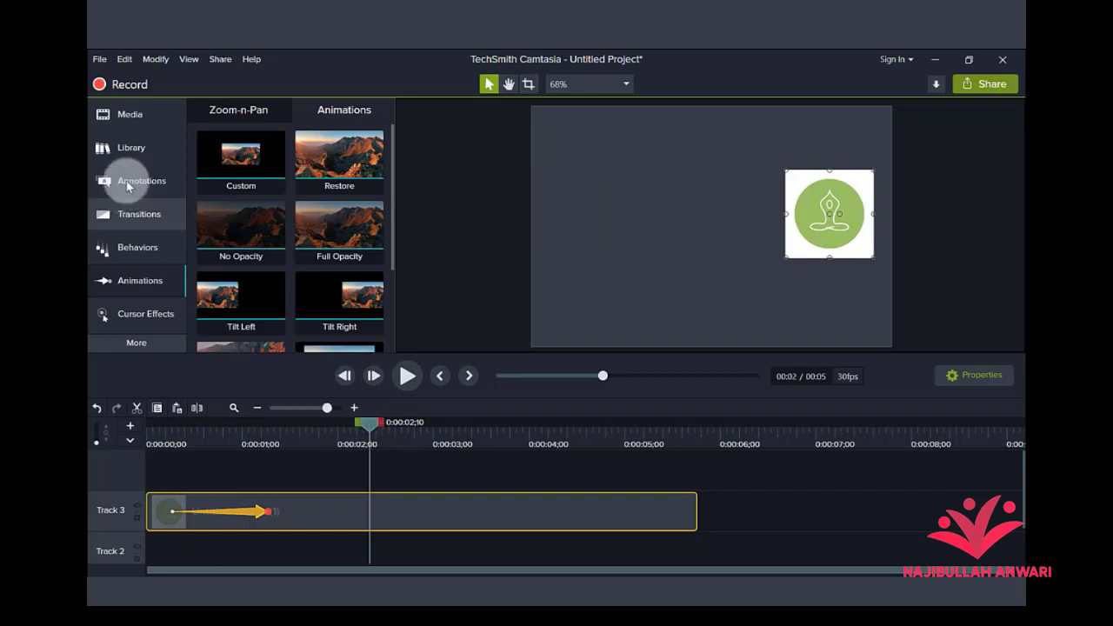
# - Place the orange yoga image at the start of Track 2 and extend its clip to match the green clip's length
pyautogui.scroll(-1, 232, 466)
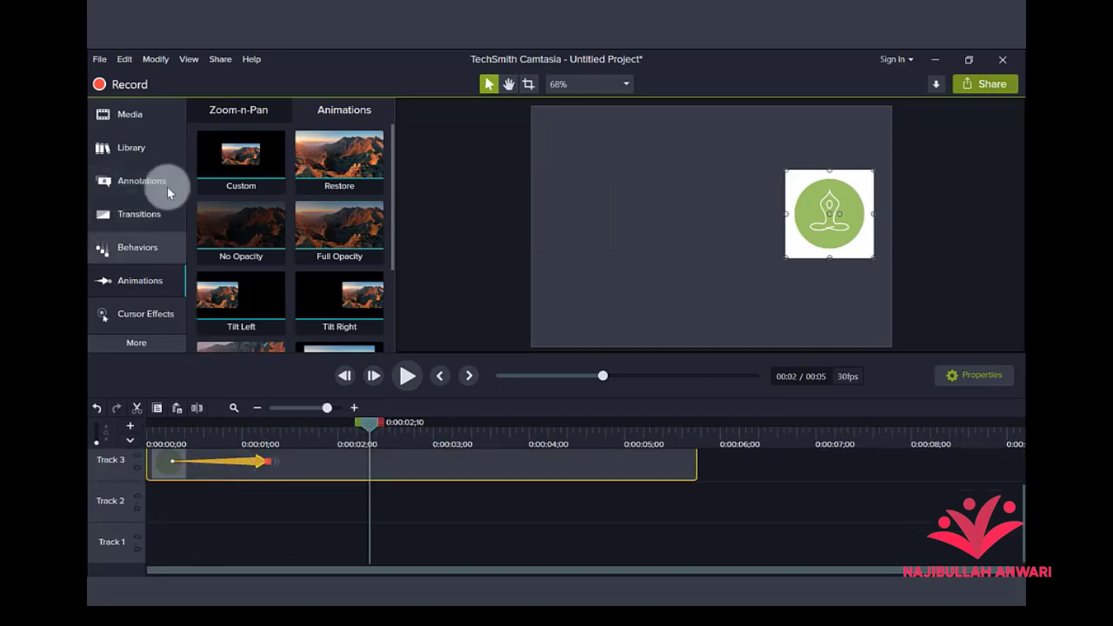
pyautogui.click(139, 116)
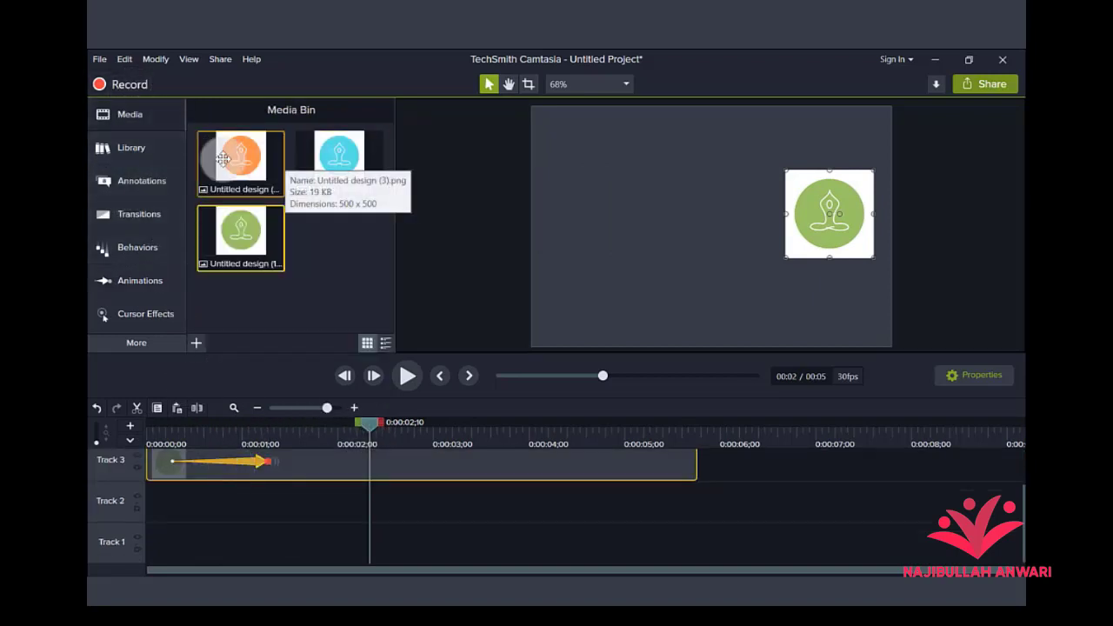
pyautogui.moveTo(252, 161); pyautogui.dragTo(142, 502)
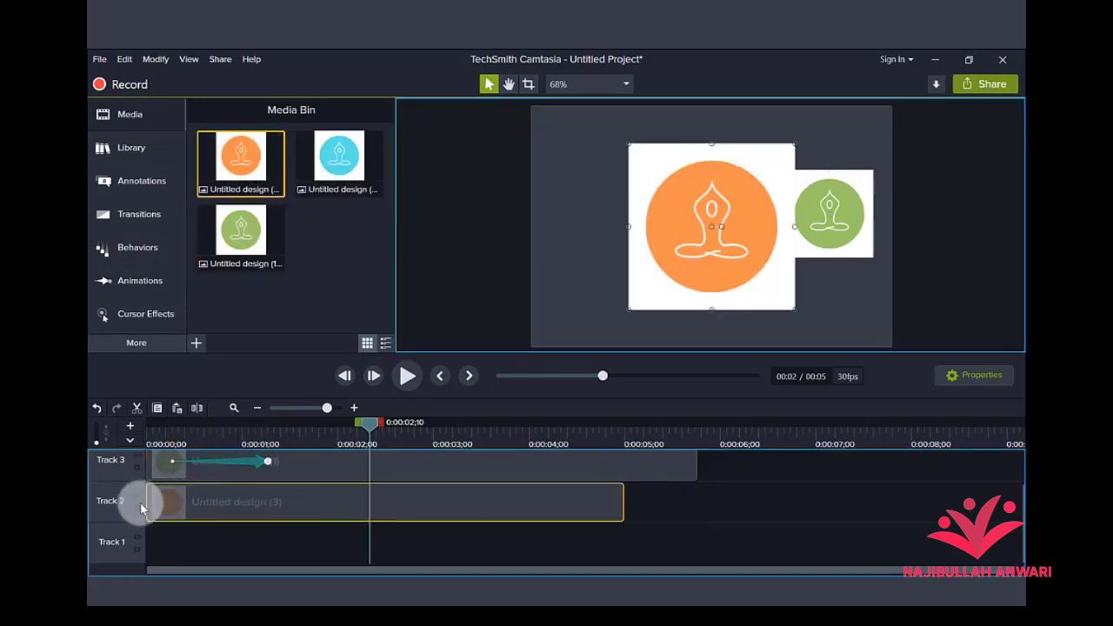
pyautogui.moveTo(624, 501); pyautogui.dragTo(696, 502)
# - At 0:00:00;12, shrink the orange image to the green image's size and position it directly behind the green image
pyautogui.scroll(1, 418, 484)
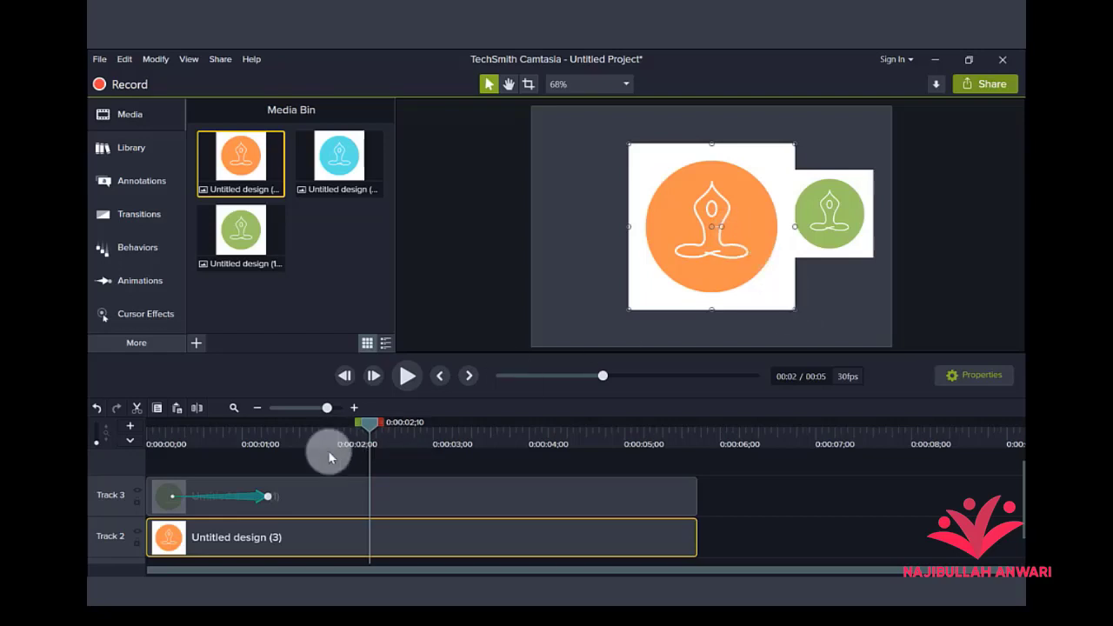
pyautogui.moveTo(369, 423); pyautogui.dragTo(186, 437)
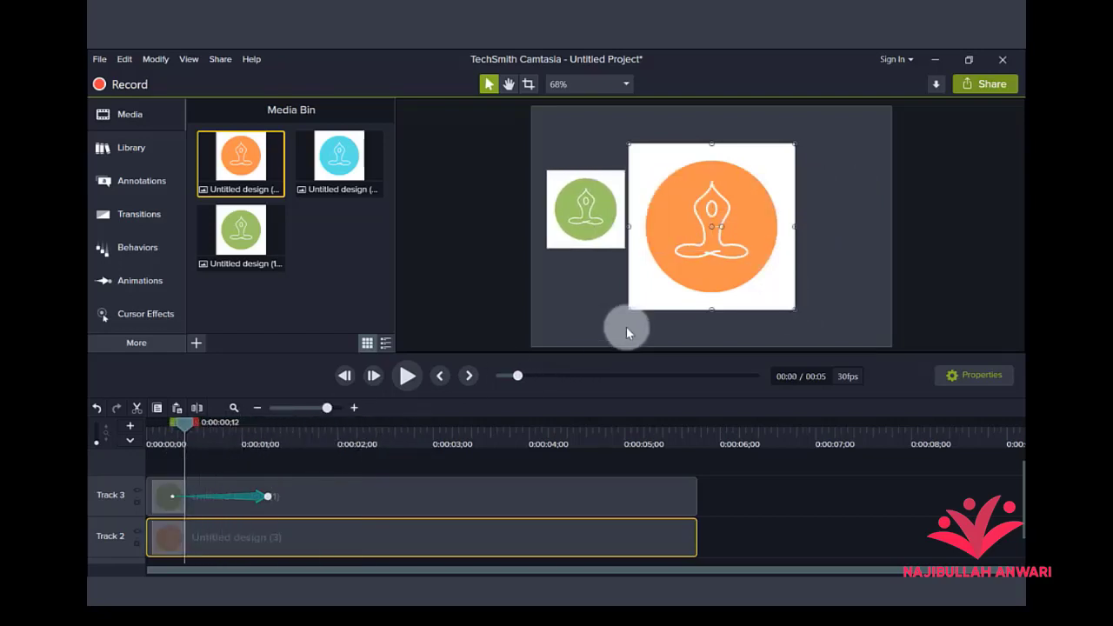
pyautogui.moveTo(794, 307); pyautogui.dragTo(720, 246)
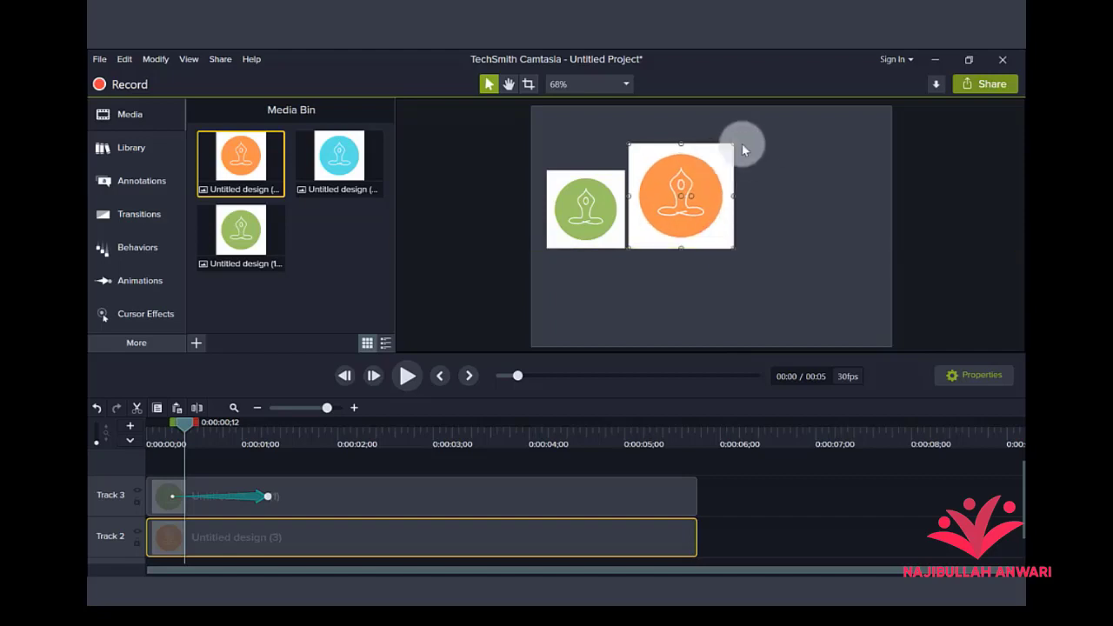
pyautogui.moveTo(734, 143); pyautogui.dragTo(706, 170)
pyautogui.moveTo(703, 212); pyautogui.dragTo(592, 191)
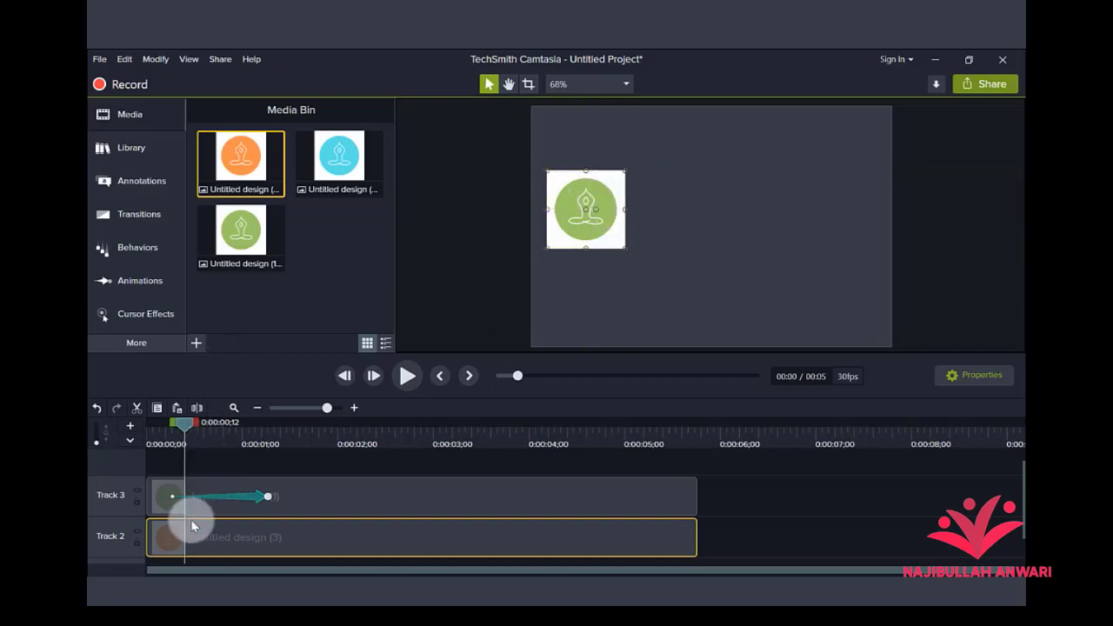
# - Copy the Custom animation from the green clip on Track 3 and paste it onto the orange clip on Track 2
pyautogui.click(247, 466)
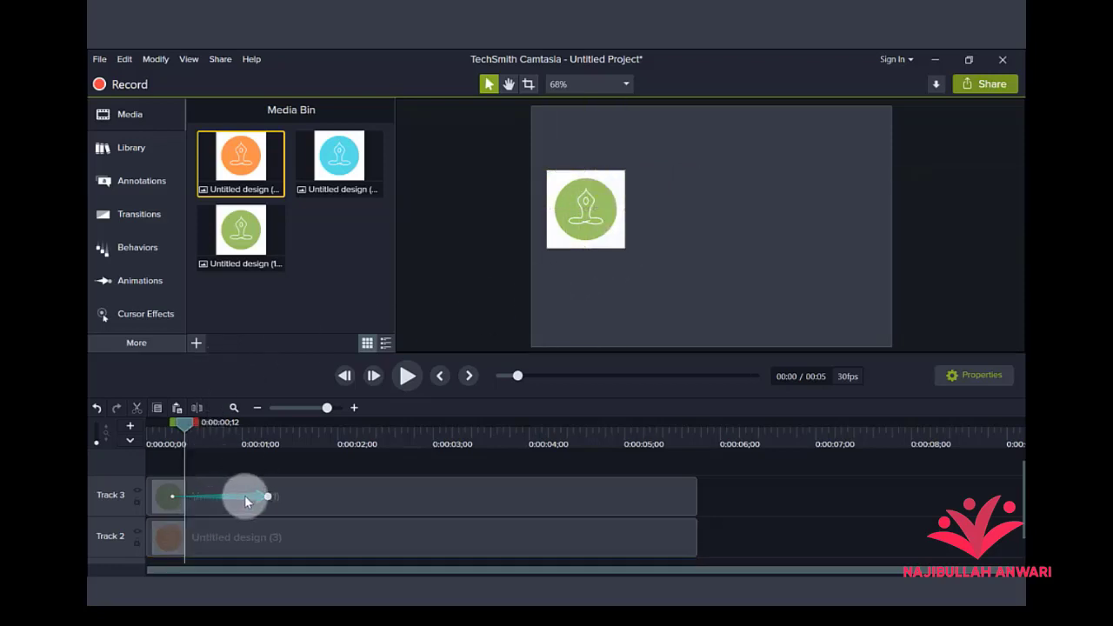
pyautogui.click(246, 502)
pyautogui.rightClick(247, 501)
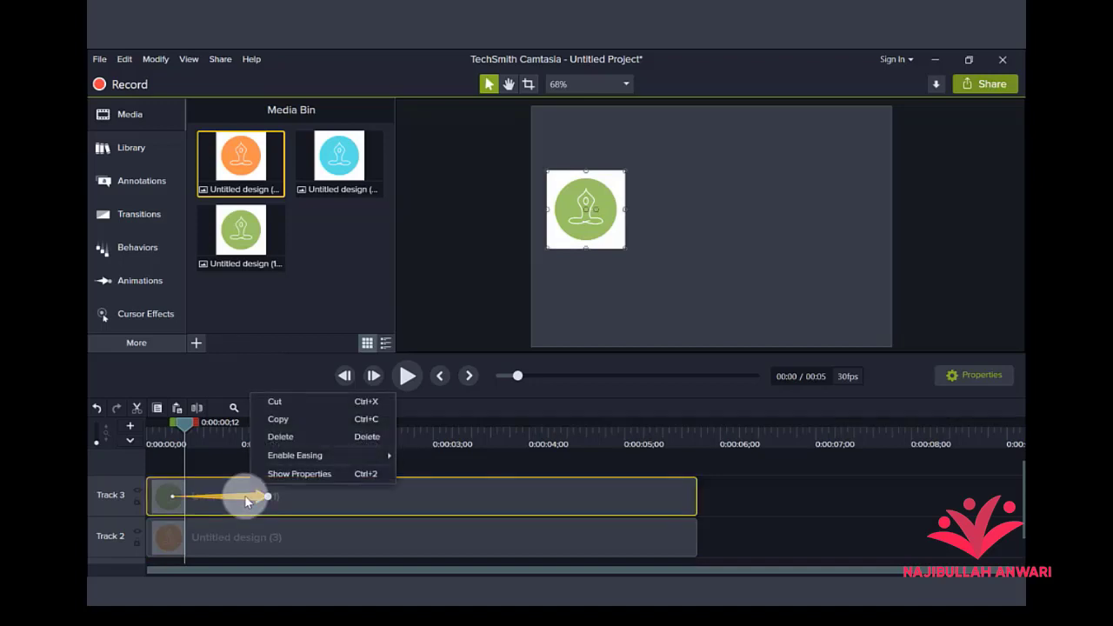
pyautogui.click(274, 418)
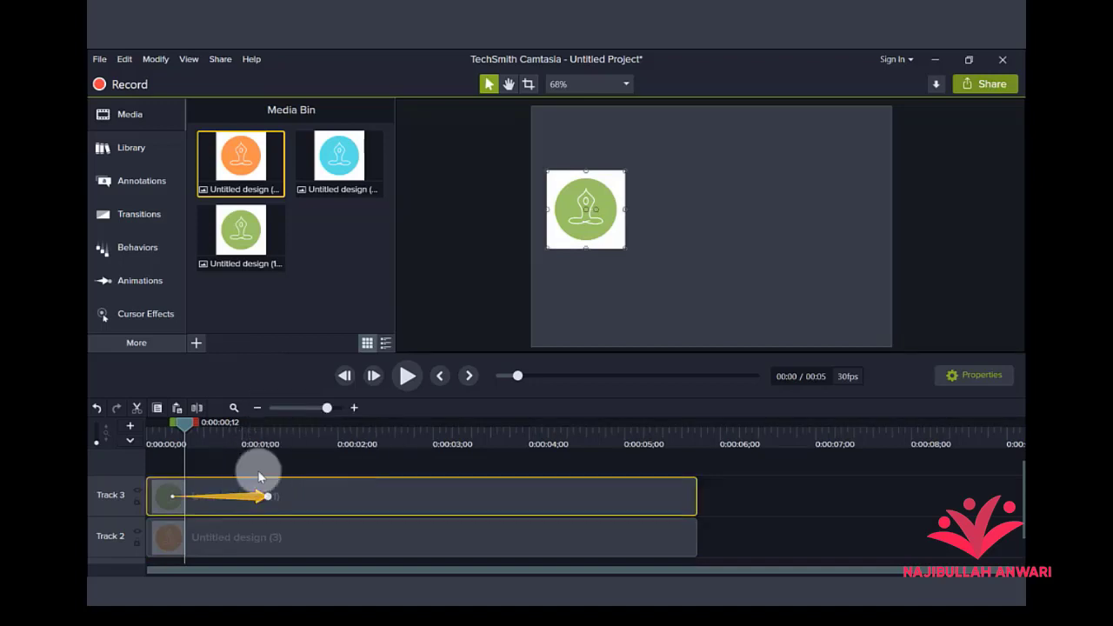
pyautogui.click(227, 539)
pyautogui.rightClick(202, 527)
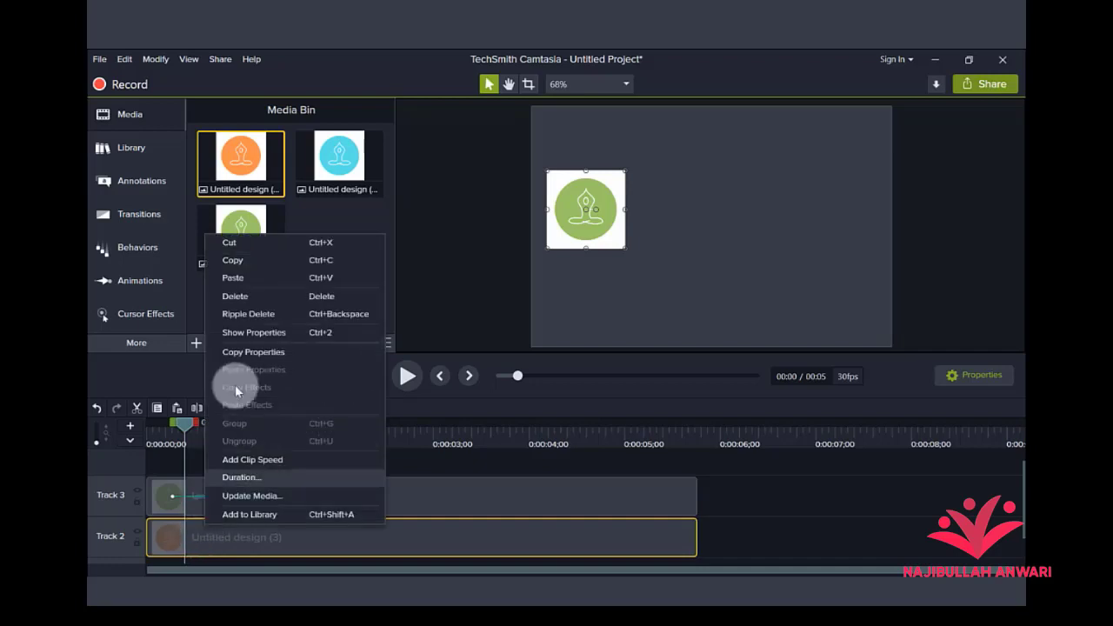
pyautogui.click(250, 278)
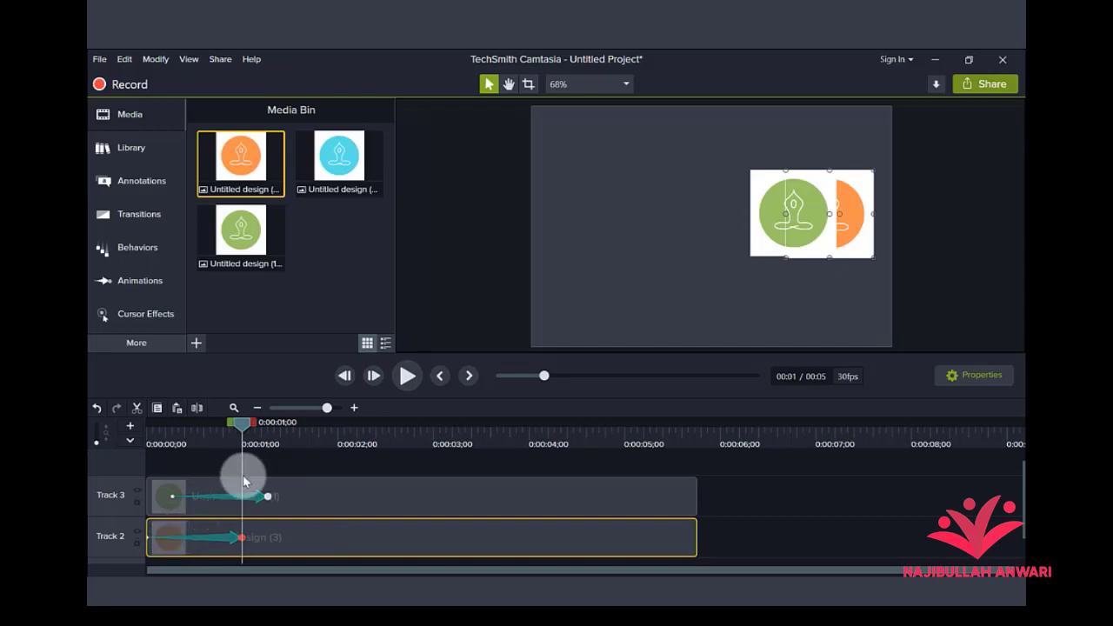
# - Shift the orange clip's animation to start at about half a second, slightly behind the green clip's animation
pyautogui.click(221, 539)
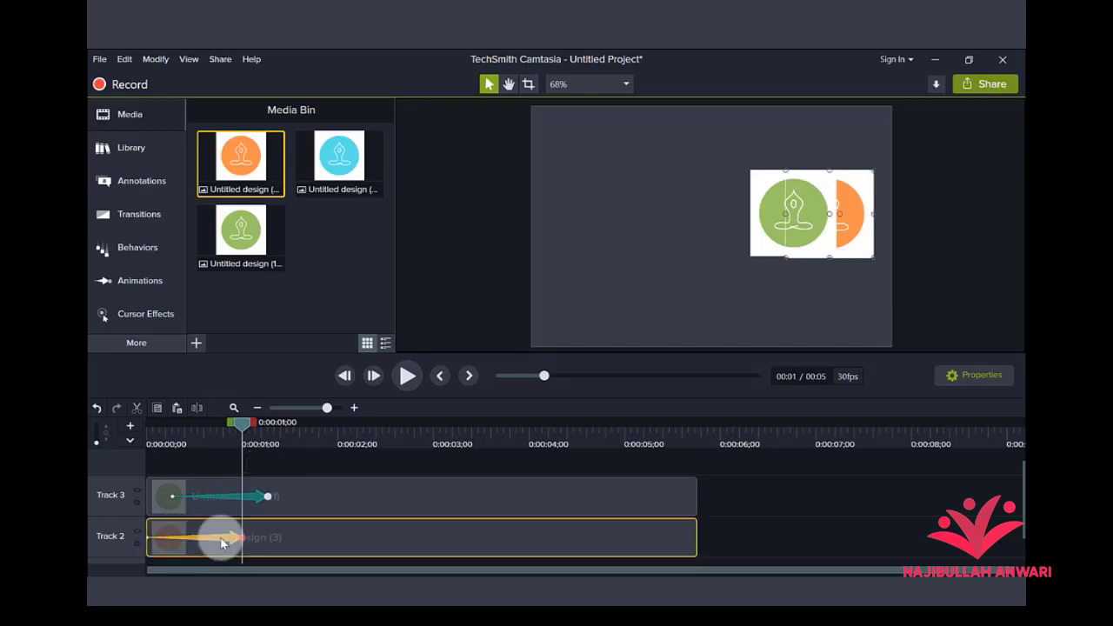
pyautogui.moveTo(209, 542)
pyautogui.mouseDown()
pyautogui.moveTo(252, 537)
pyautogui.moveTo(231, 541)
pyautogui.mouseUp()
pyautogui.moveTo(232, 422); pyautogui.dragTo(181, 445)
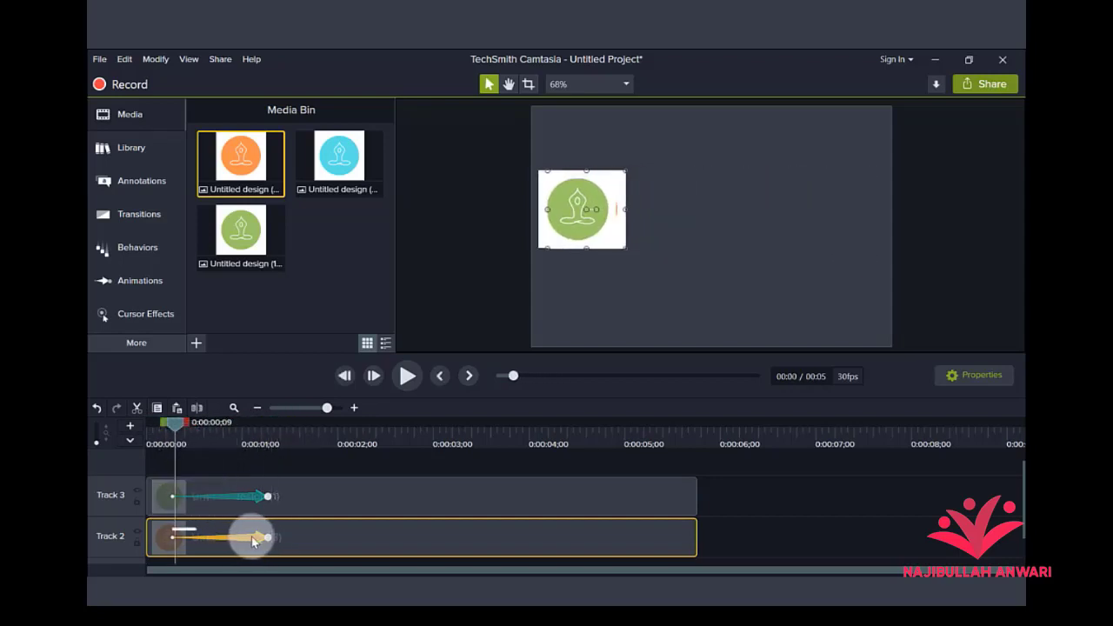
pyautogui.moveTo(251, 536); pyautogui.dragTo(268, 537)
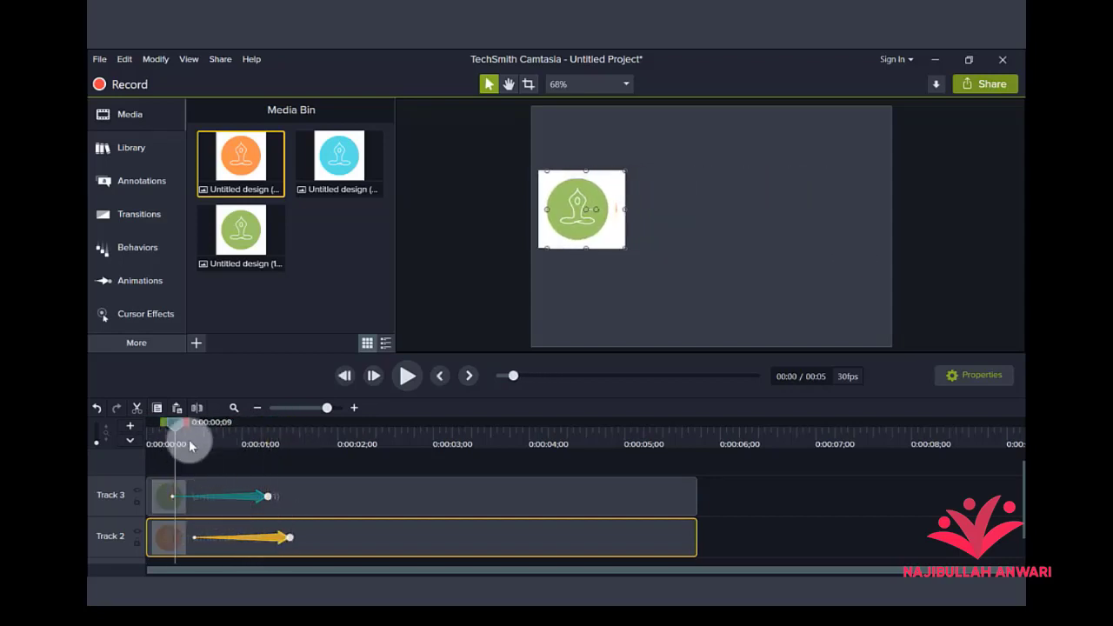
# - Play back the green and orange icons' movement from the start, and delete the orange clip from Track 2
pyautogui.moveTo(175, 424); pyautogui.dragTo(149, 426)
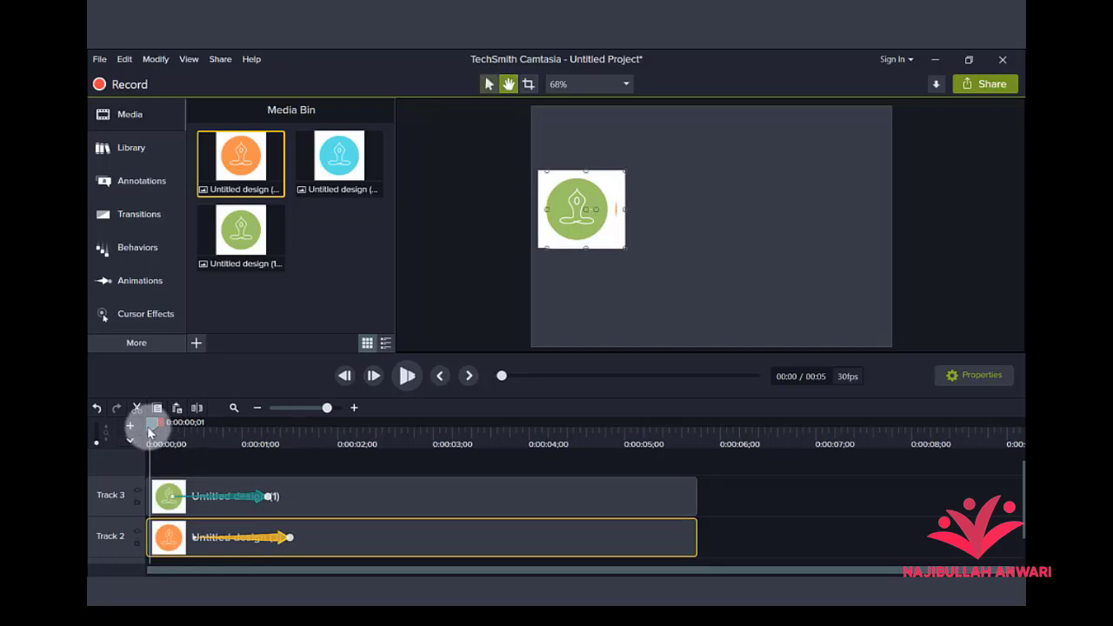
pyautogui.press('space')
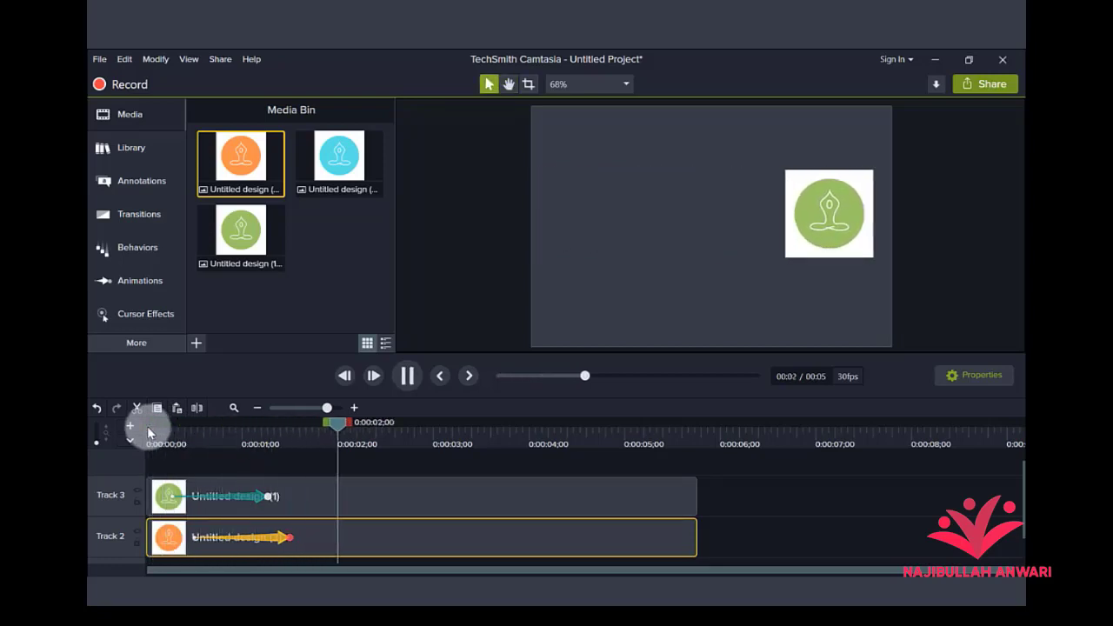
pyautogui.press('space')
pyautogui.moveTo(354, 426); pyautogui.dragTo(335, 428)
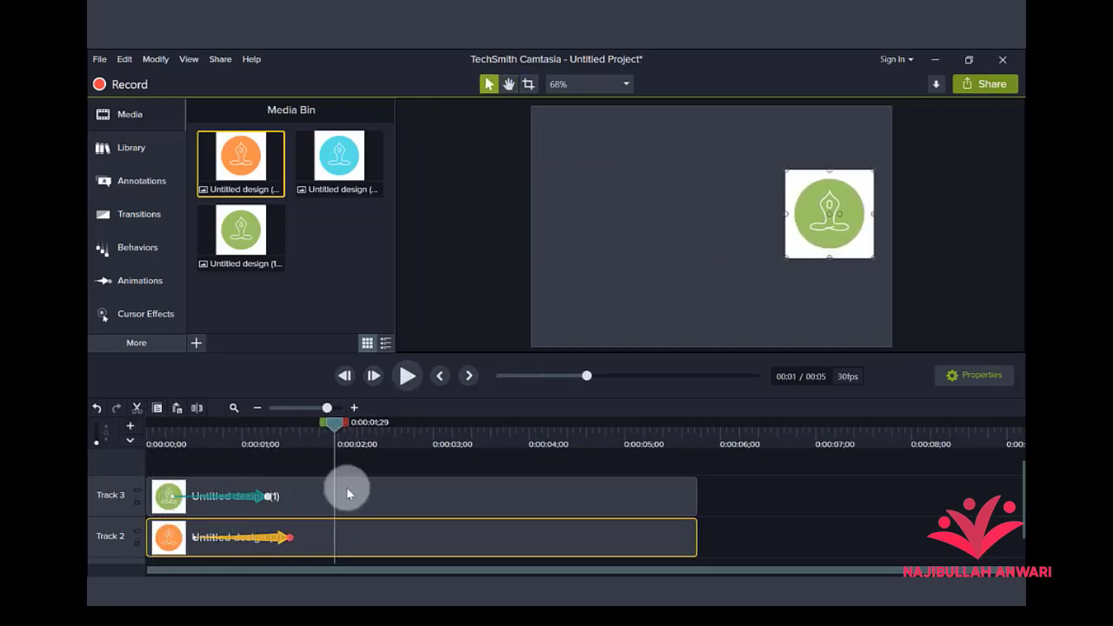
pyautogui.click(404, 529)
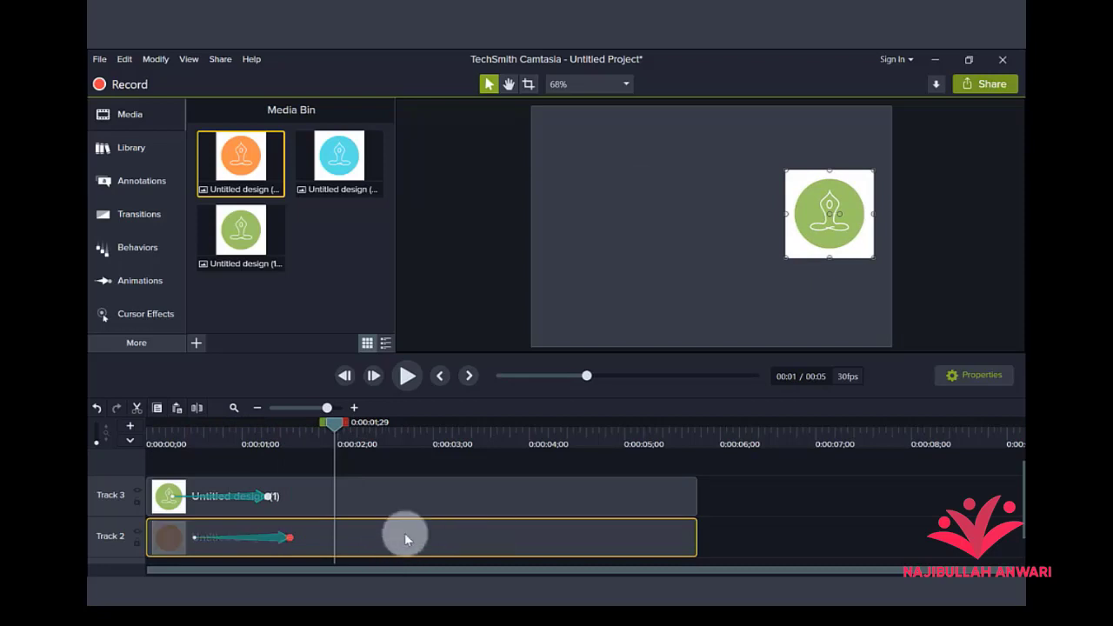
pyautogui.press('Delete')
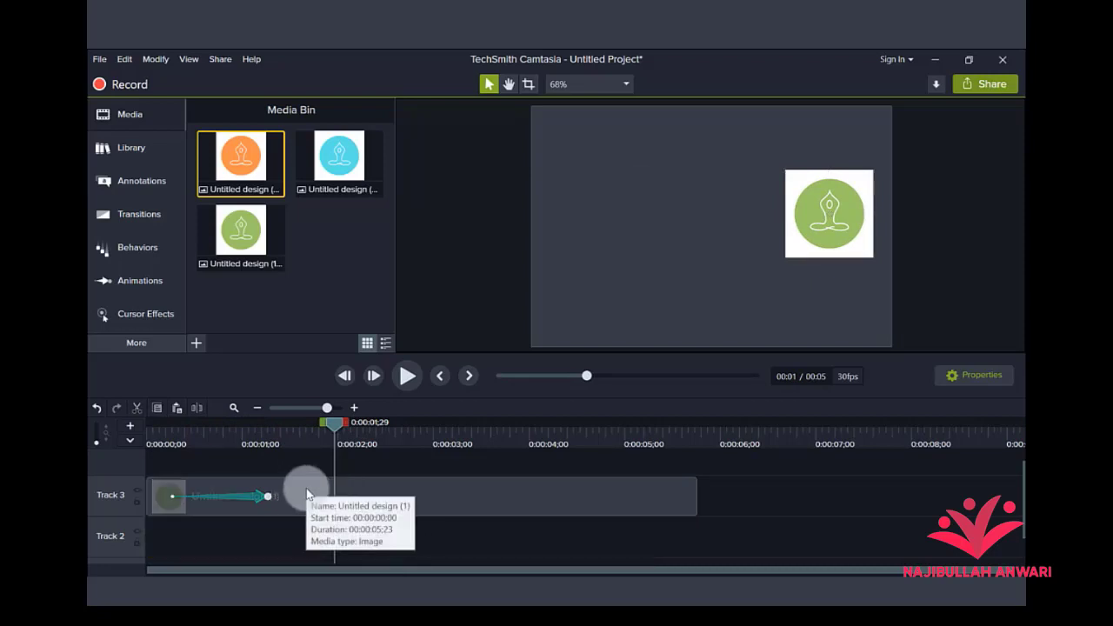
# - Add a second Custom animation to the green clip from about two seconds to 0:00:02;29, moving the icon to the canvas's bottom centre
pyautogui.moveTo(333, 426); pyautogui.dragTo(324, 434)
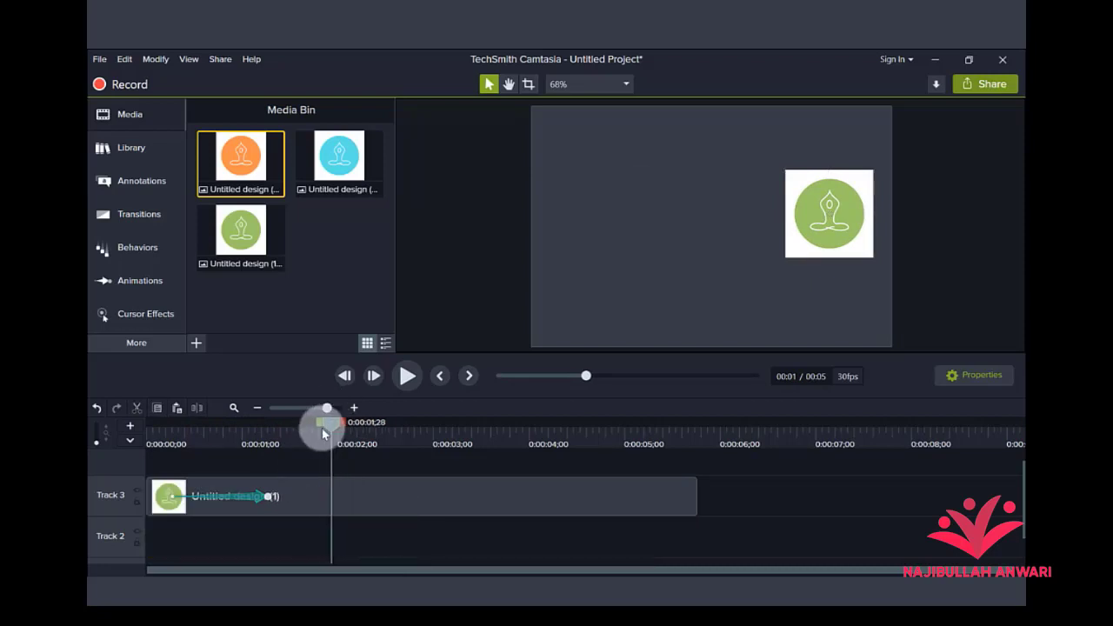
pyautogui.click(136, 280)
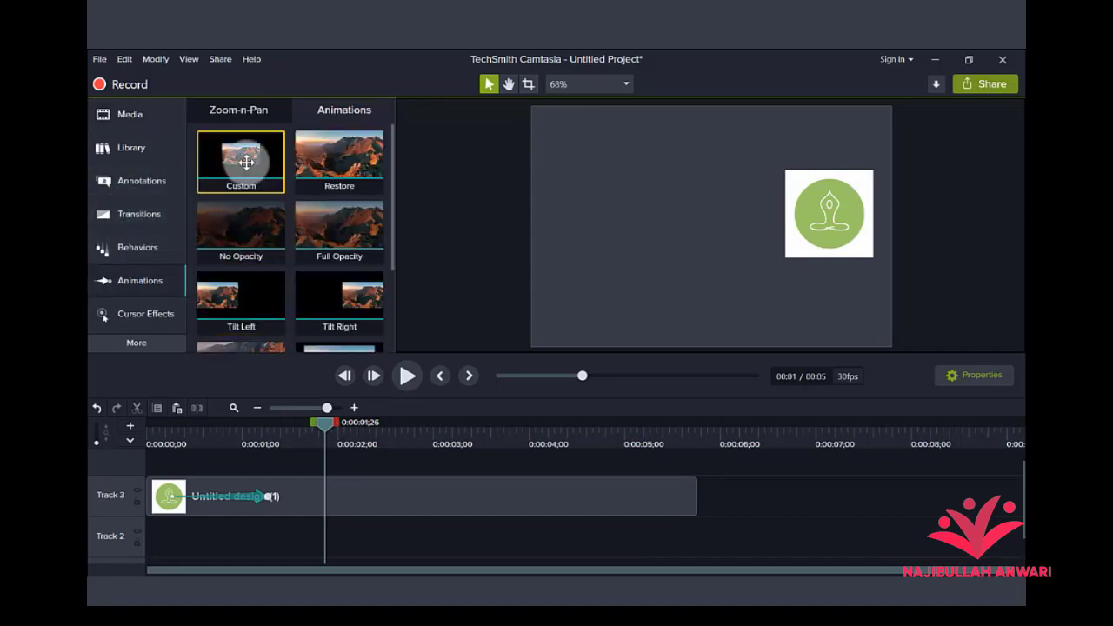
pyautogui.moveTo(240, 157); pyautogui.dragTo(410, 497)
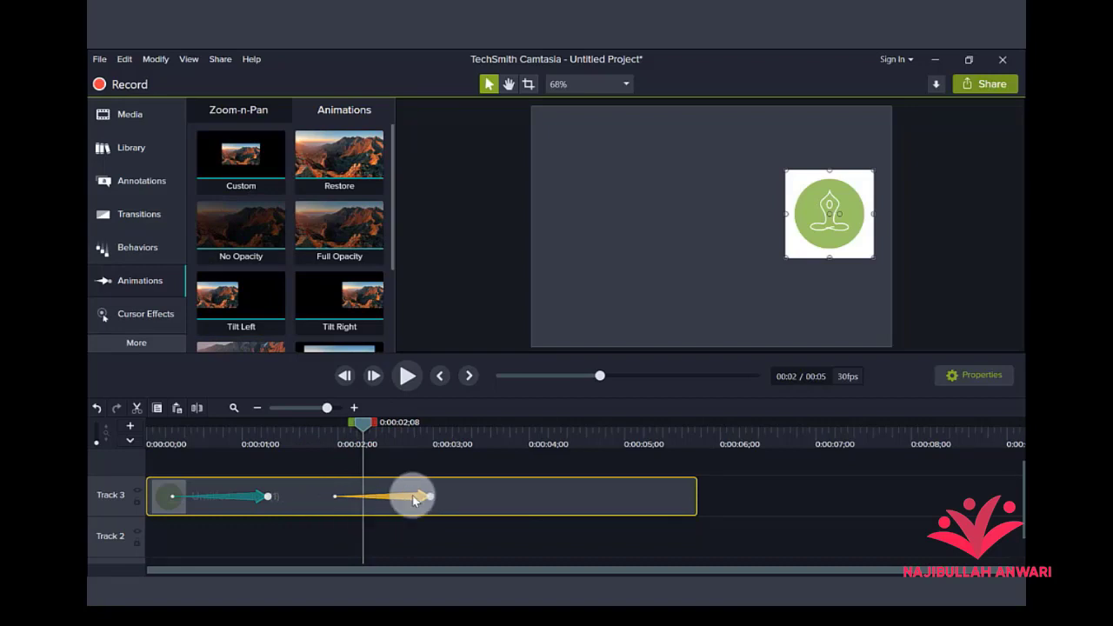
pyautogui.click(427, 496)
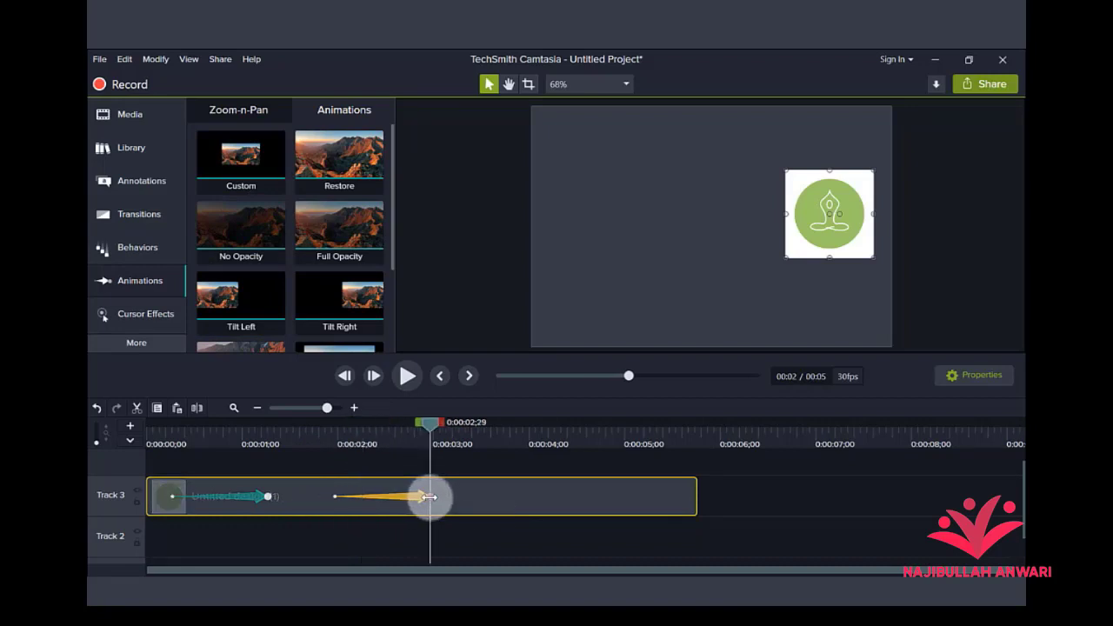
pyautogui.moveTo(821, 226); pyautogui.dragTo(708, 293)
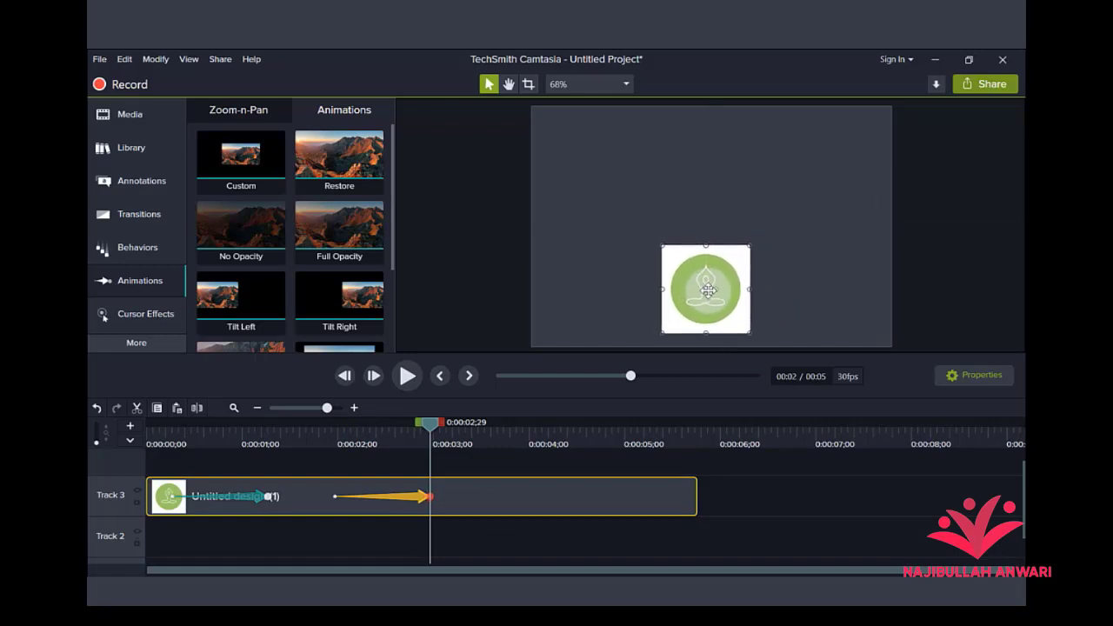
# - Play the sequence from the start to check the green icon's first two movements
pyautogui.moveTo(430, 425); pyautogui.dragTo(89, 452)
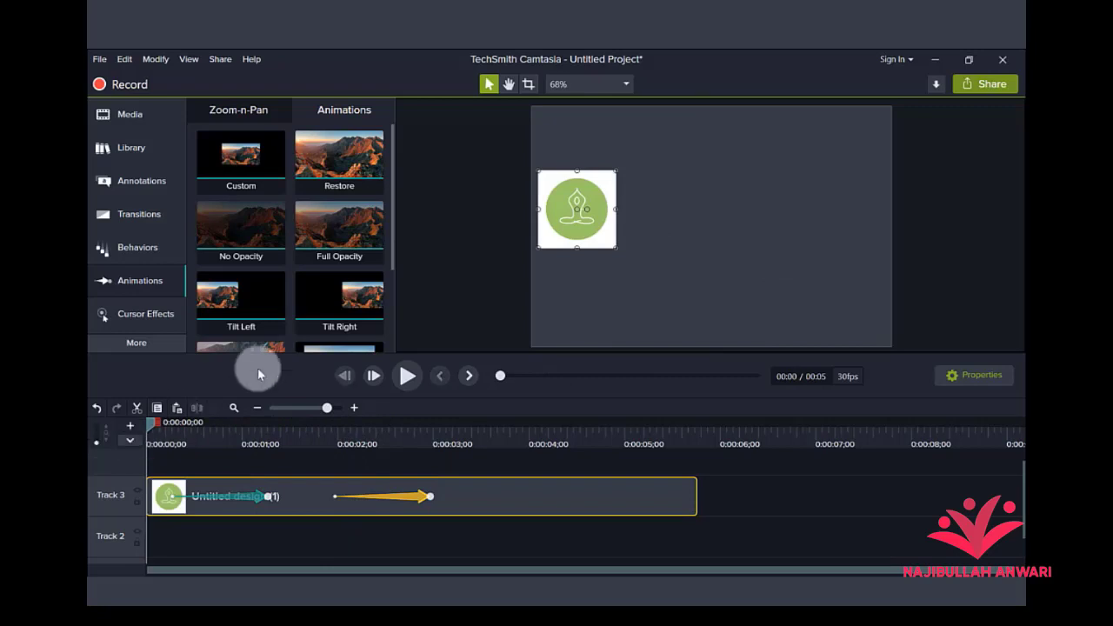
pyautogui.press('space')
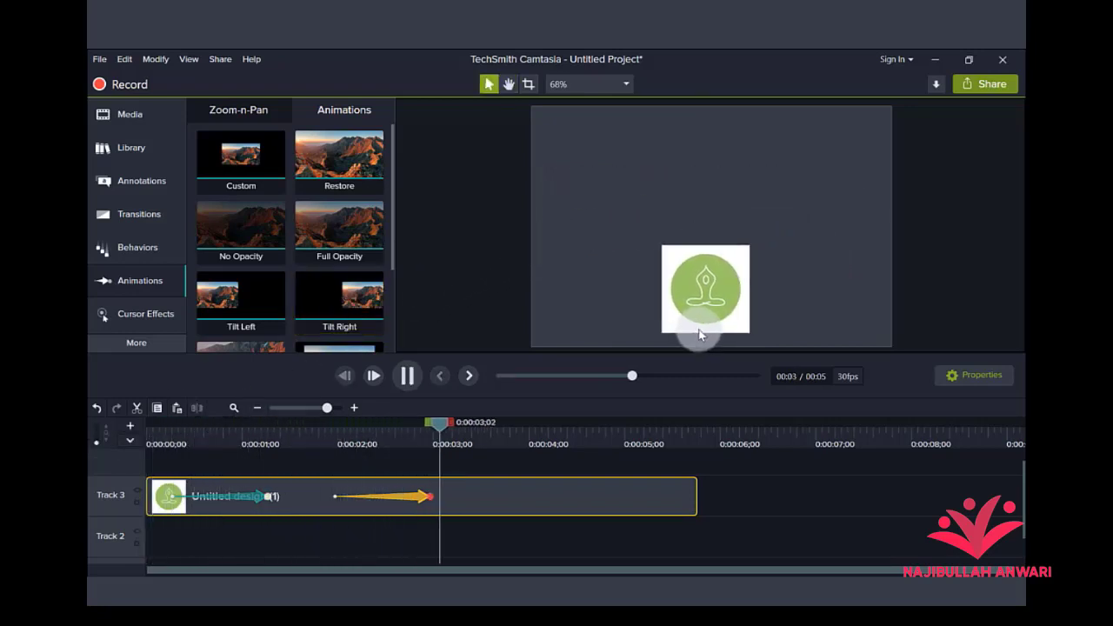
pyautogui.click(700, 331)
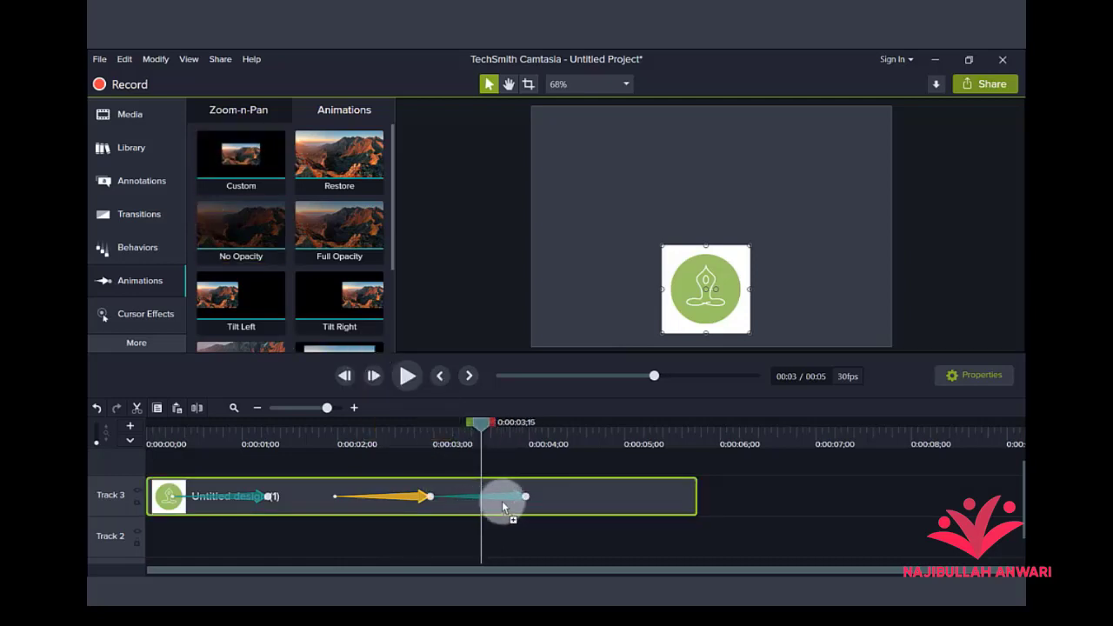
# - Add a third Custom animation to the green clip ending at 0:00:04;19, moving the icon straight up to the canvas's top centre
pyautogui.moveTo(517, 494); pyautogui.dragTo(567, 497)
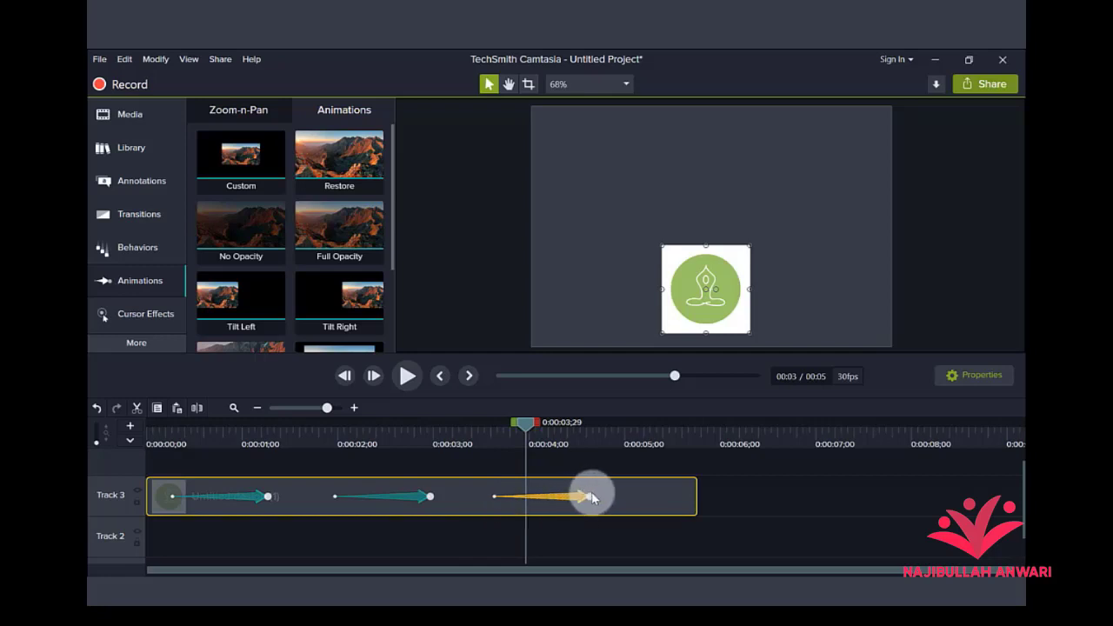
pyautogui.click(590, 496)
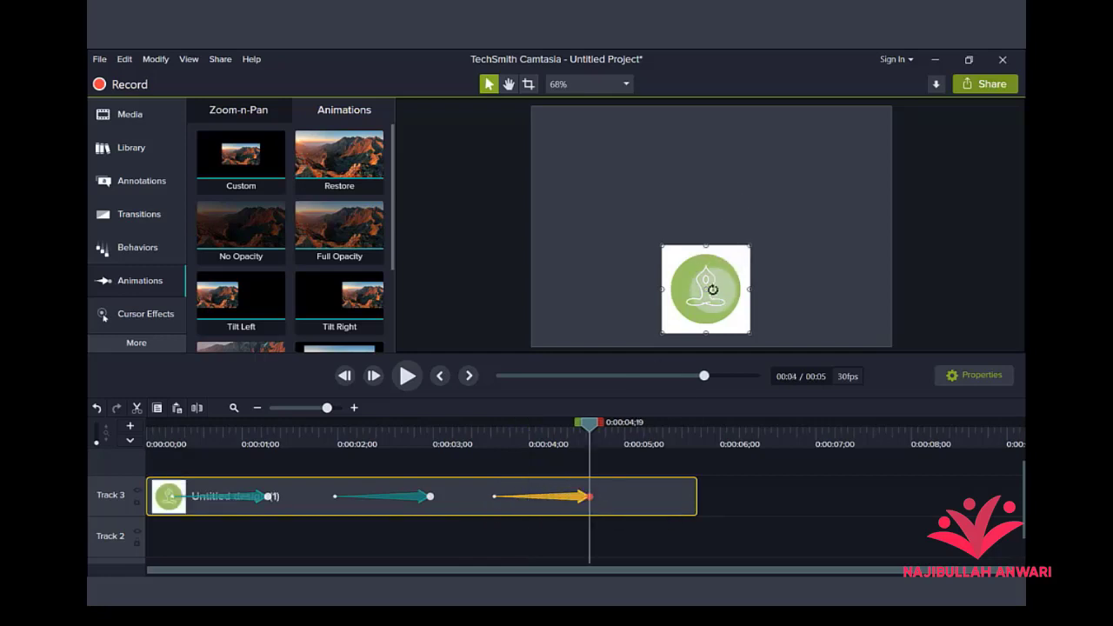
pyautogui.moveTo(701, 278); pyautogui.dragTo(700, 168)
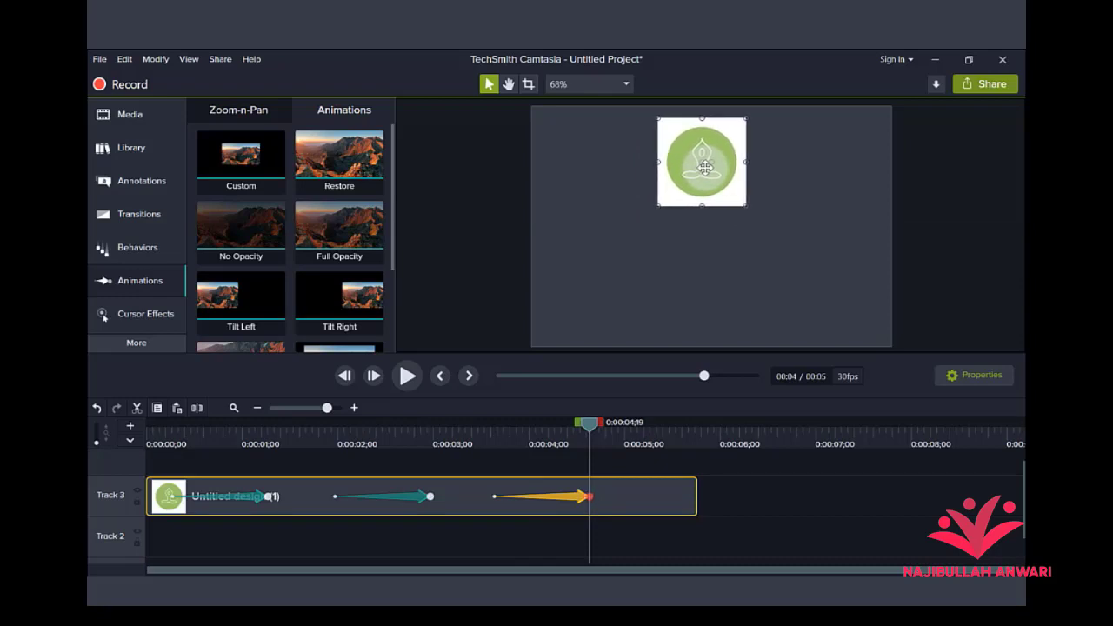
# - Play the sequence from the start to check all three movements of the green icon
pyautogui.click(594, 433)
pyautogui.moveTo(588, 427); pyautogui.dragTo(169, 448)
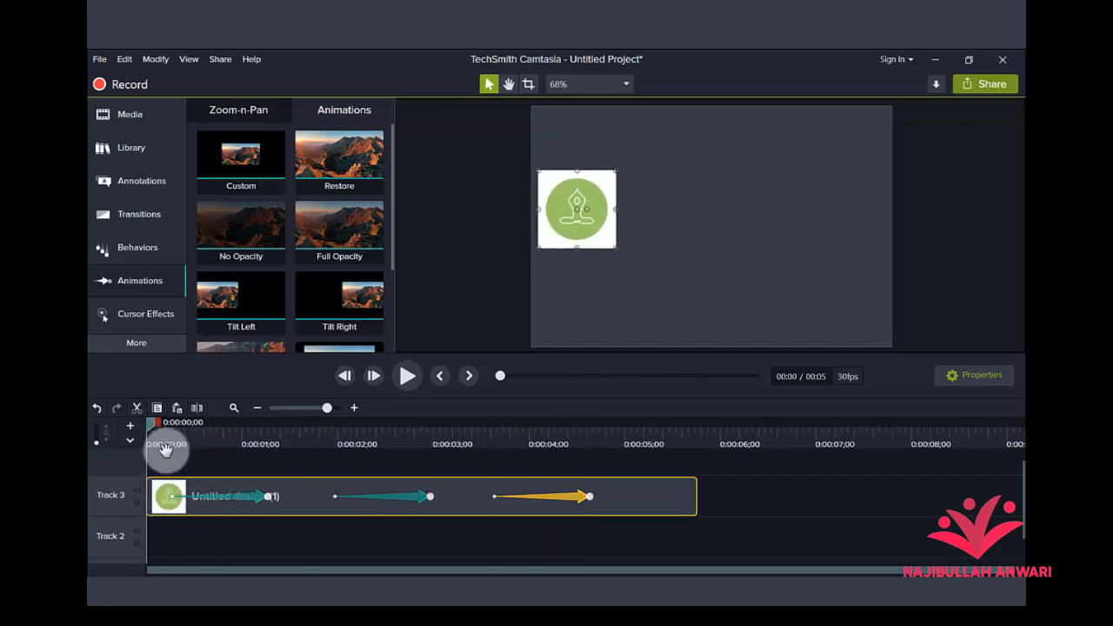
pyautogui.press('space')
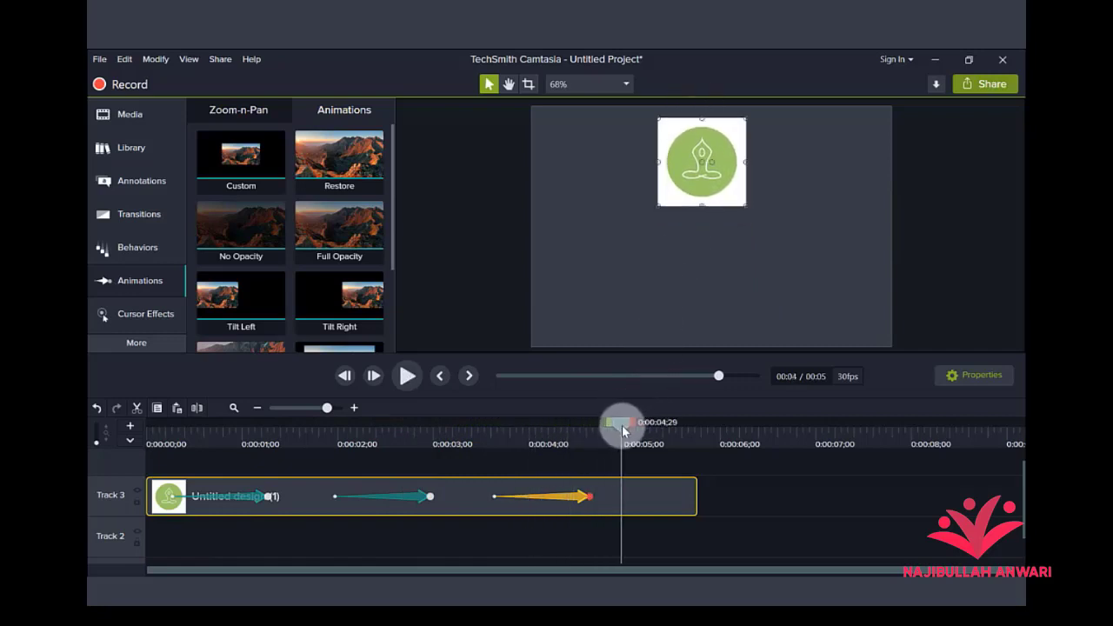
pyautogui.moveTo(622, 429); pyautogui.dragTo(566, 429)
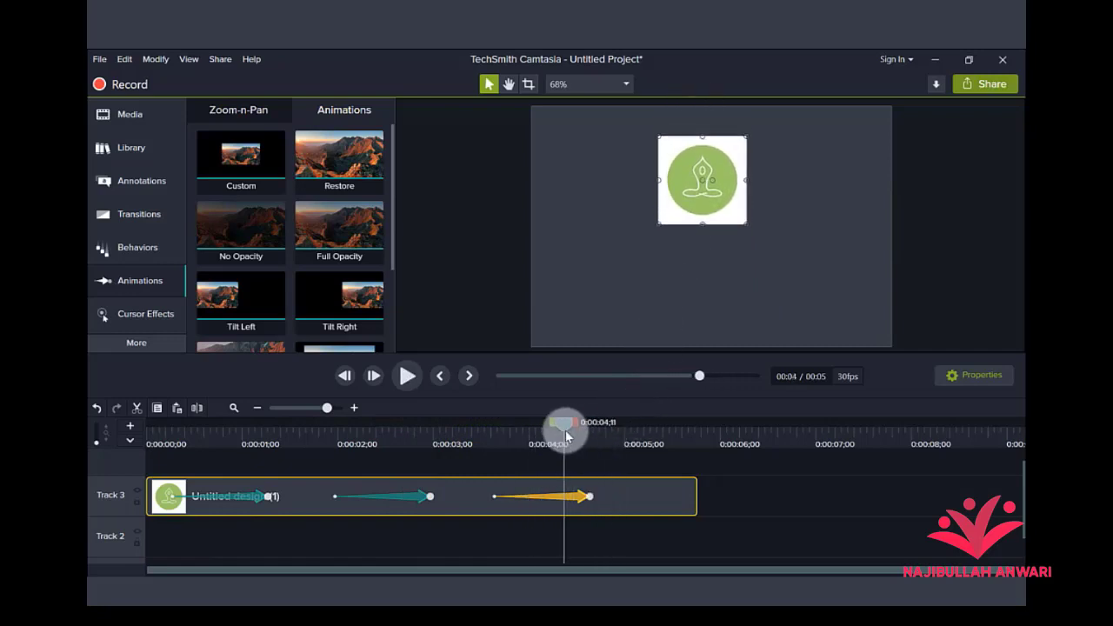
# - Place the blue yoga image at the start of Track 2 and extend its clip to match the green clip's length
pyautogui.click(139, 119)
pyautogui.moveTo(338, 163); pyautogui.dragTo(137, 533)
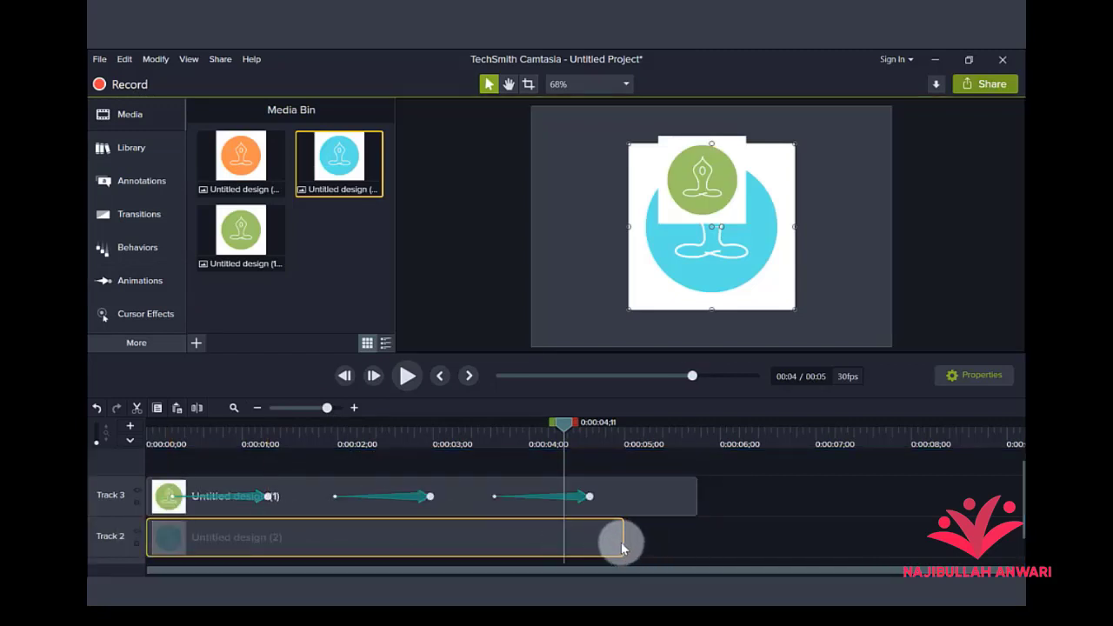
pyautogui.moveTo(623, 540); pyautogui.dragTo(695, 538)
# - Place the orange yoga image at the start of Track 1 and extend its clip to match the green clip's length
pyautogui.scroll(-1, 269, 472)
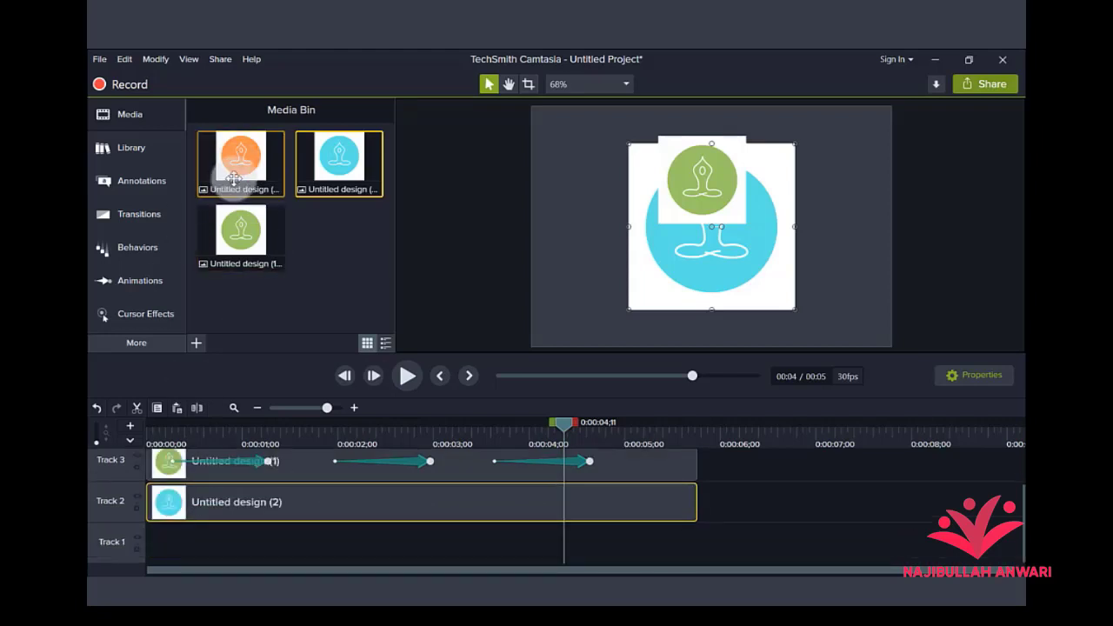
pyautogui.moveTo(232, 158); pyautogui.dragTo(139, 549)
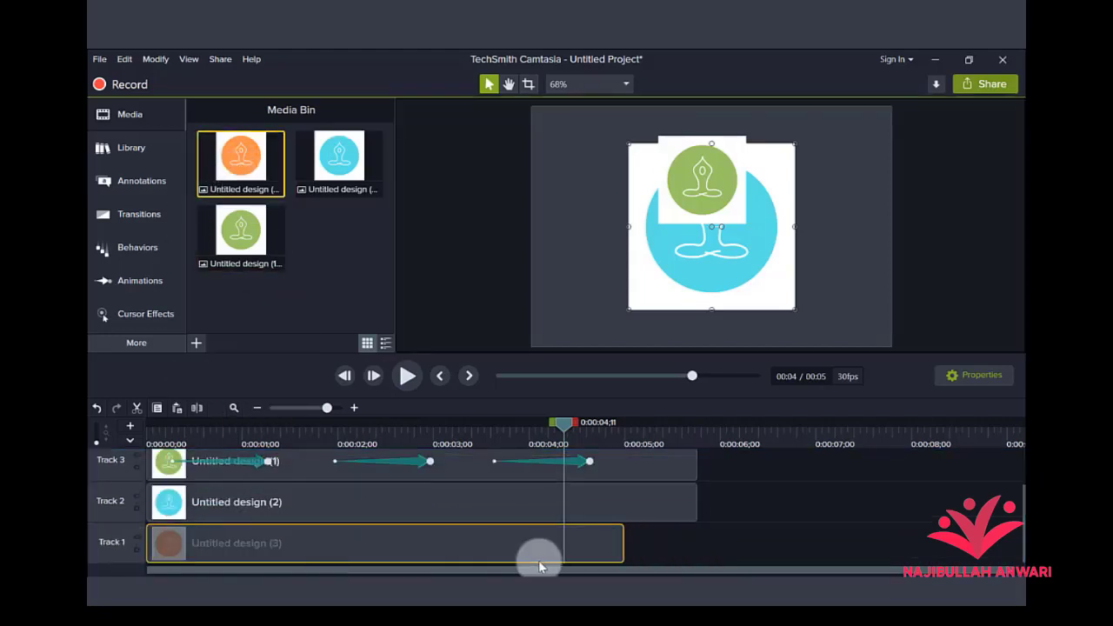
pyautogui.moveTo(623, 542); pyautogui.dragTo(696, 547)
# - At 0:00:00;00, shrink the blue and orange images together to the green image's size and position them directly behind it
pyautogui.scroll(1, 532, 514)
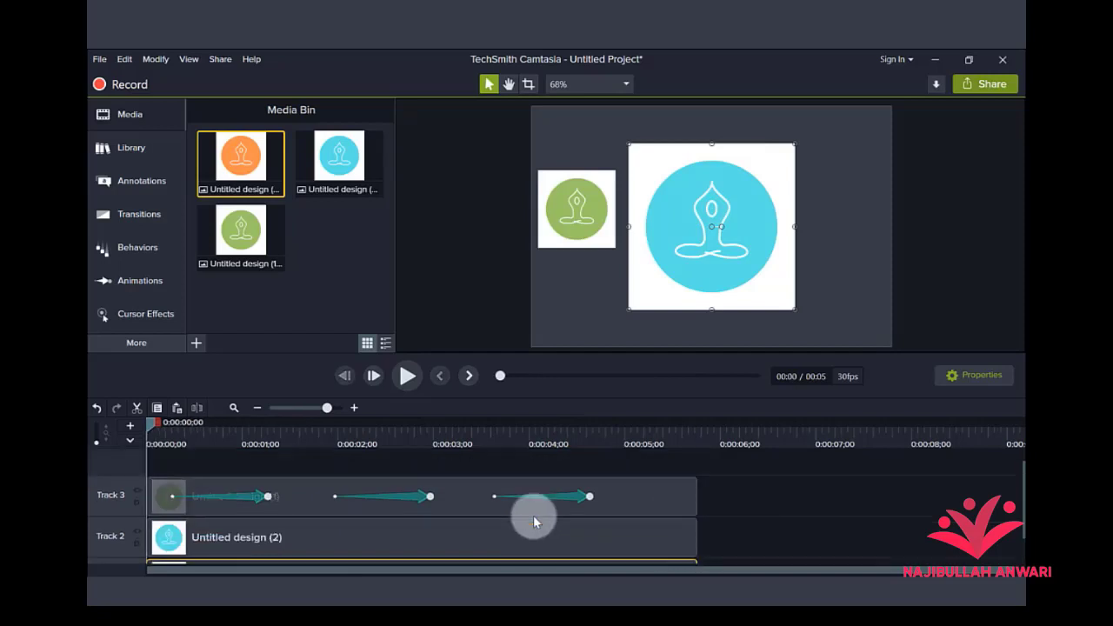
pyautogui.scroll(-1, 585, 463)
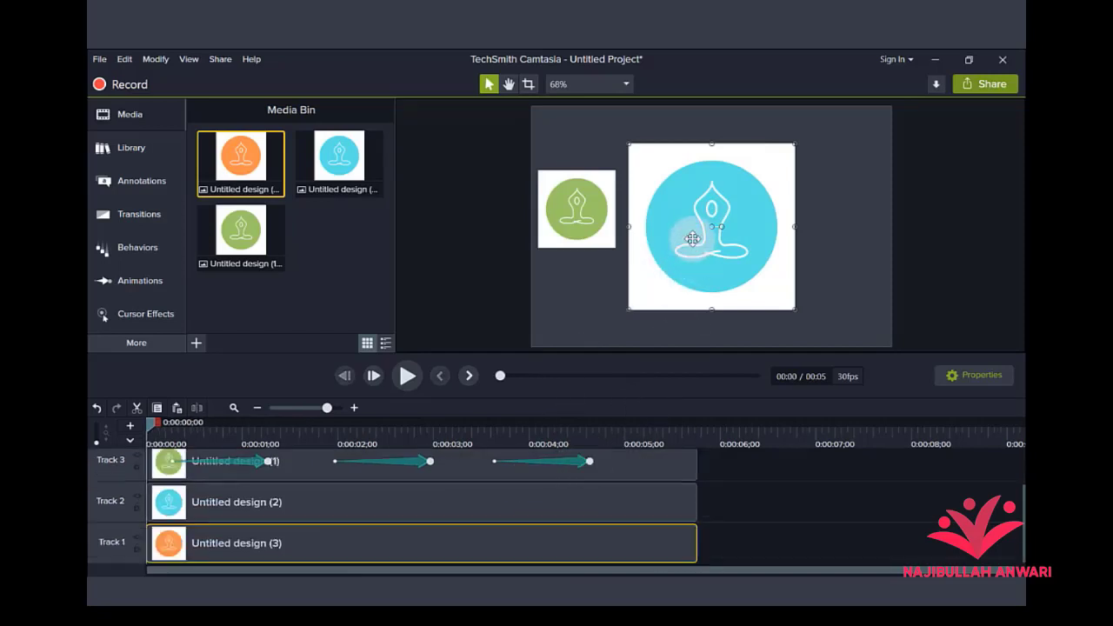
pyautogui.keyDown('ctrl'); pyautogui.click(619, 497); pyautogui.keyUp('ctrl')
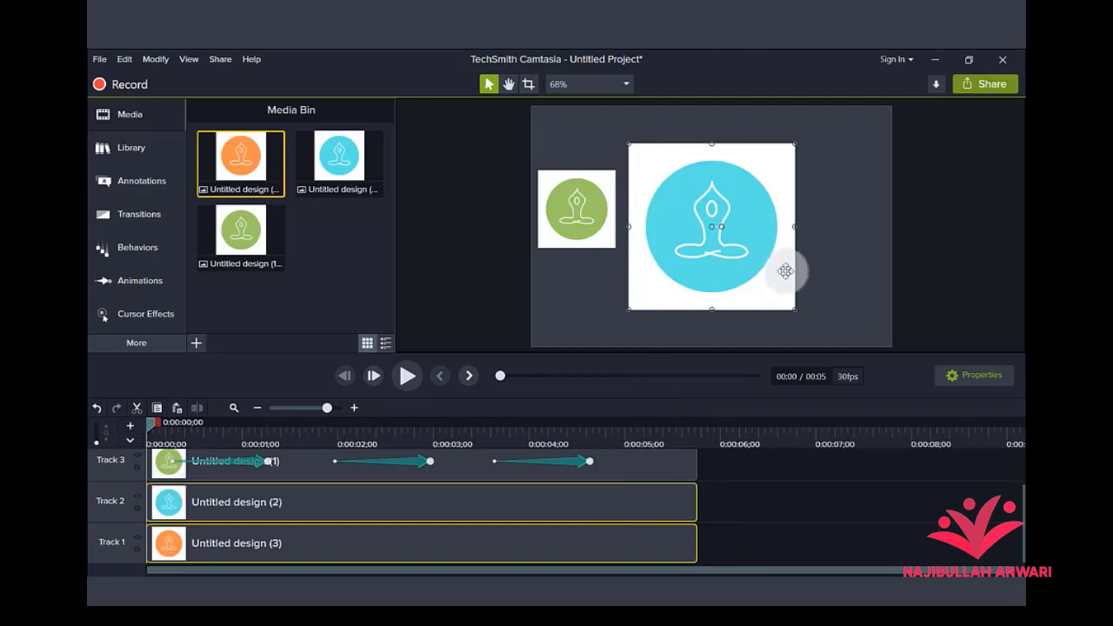
pyautogui.moveTo(793, 307); pyautogui.dragTo(720, 241)
pyautogui.moveTo(683, 174); pyautogui.dragTo(600, 182)
pyautogui.moveTo(636, 261); pyautogui.dragTo(611, 229)
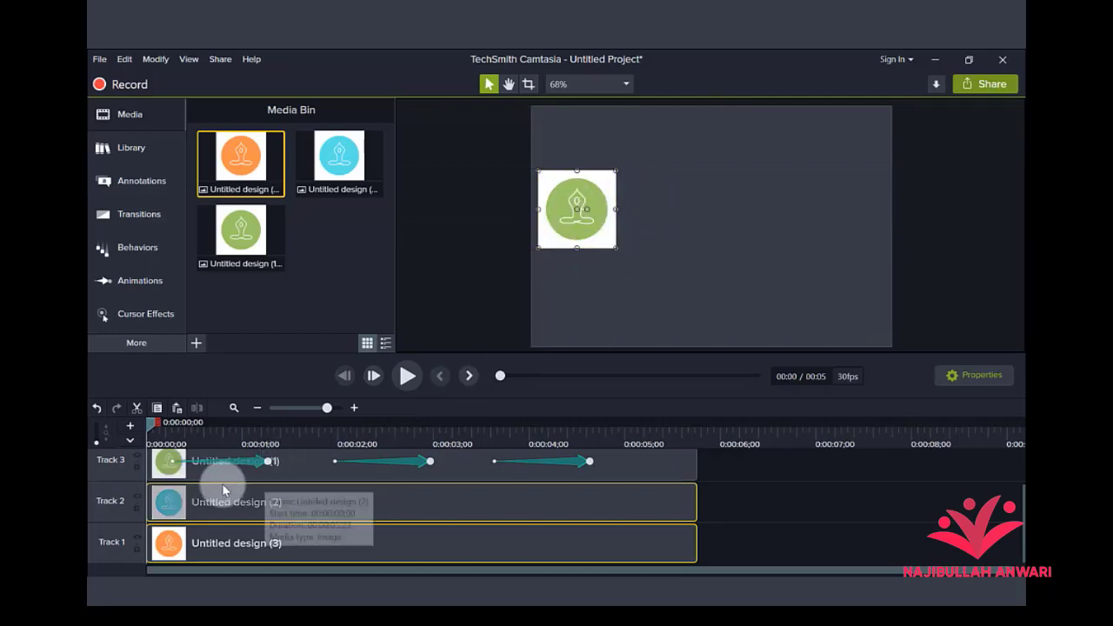
pyautogui.click(804, 507)
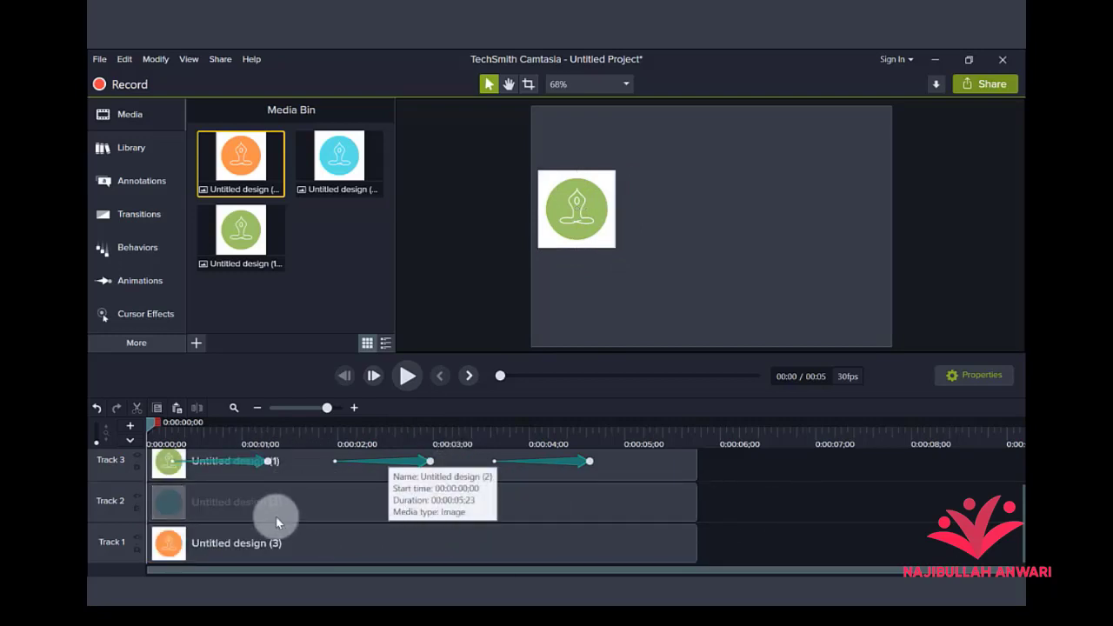
# - Copy all three animations from the green clip on Track 3 and paste them onto the blue and orange clips at 0:00:00;00
pyautogui.click(248, 464)
pyautogui.keyDown('ctrl'); pyautogui.click(412, 463); pyautogui.keyUp('ctrl')
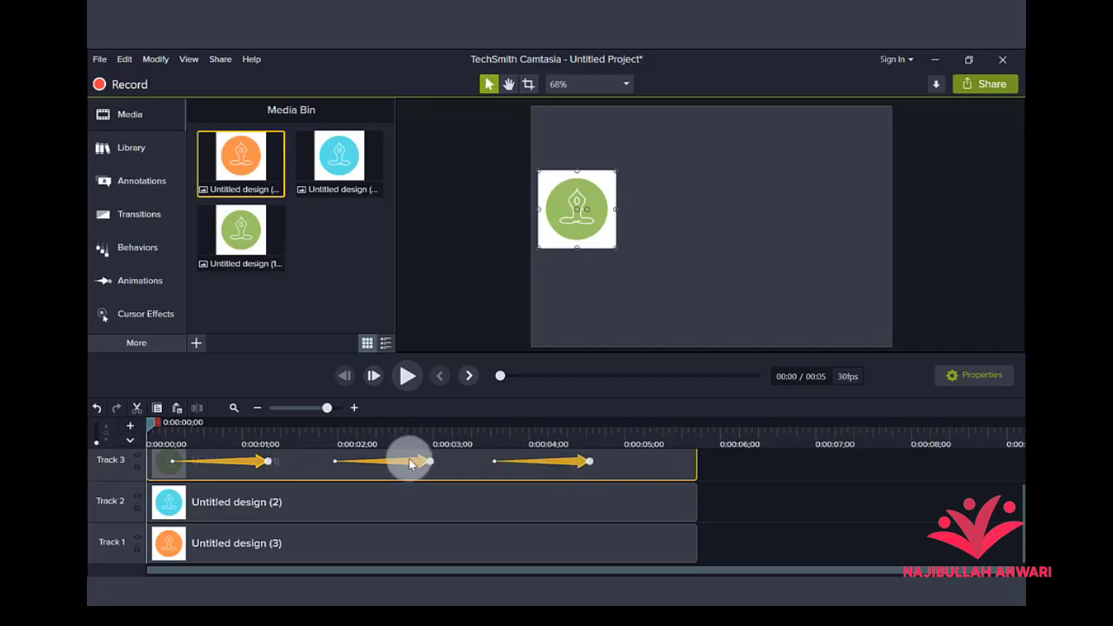
pyautogui.rightClick(410, 462)
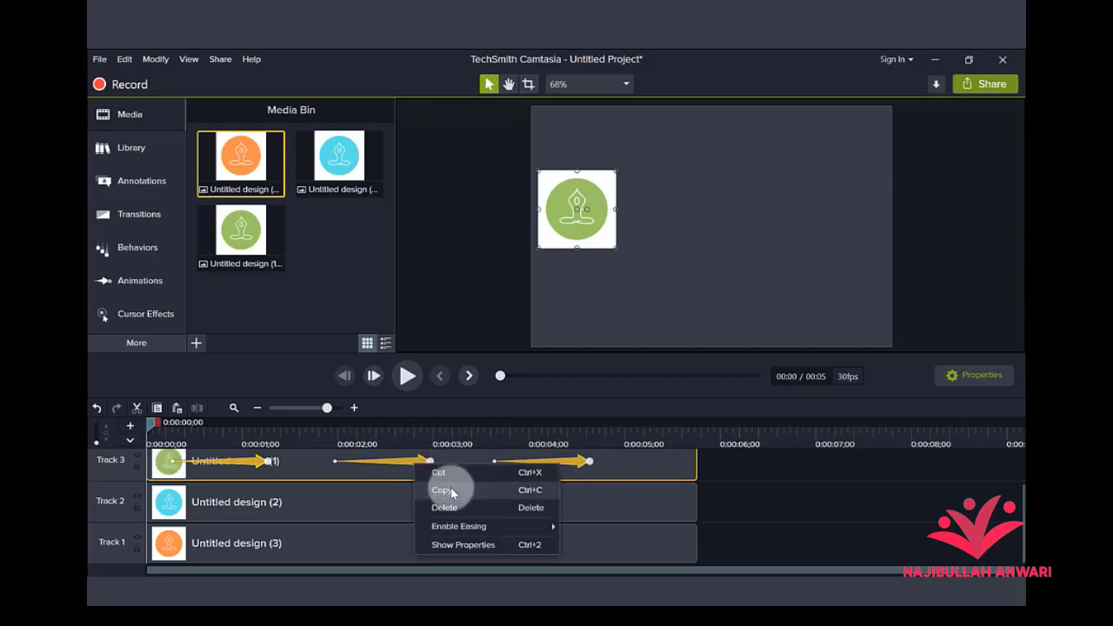
pyautogui.click(451, 487)
pyautogui.click(337, 504)
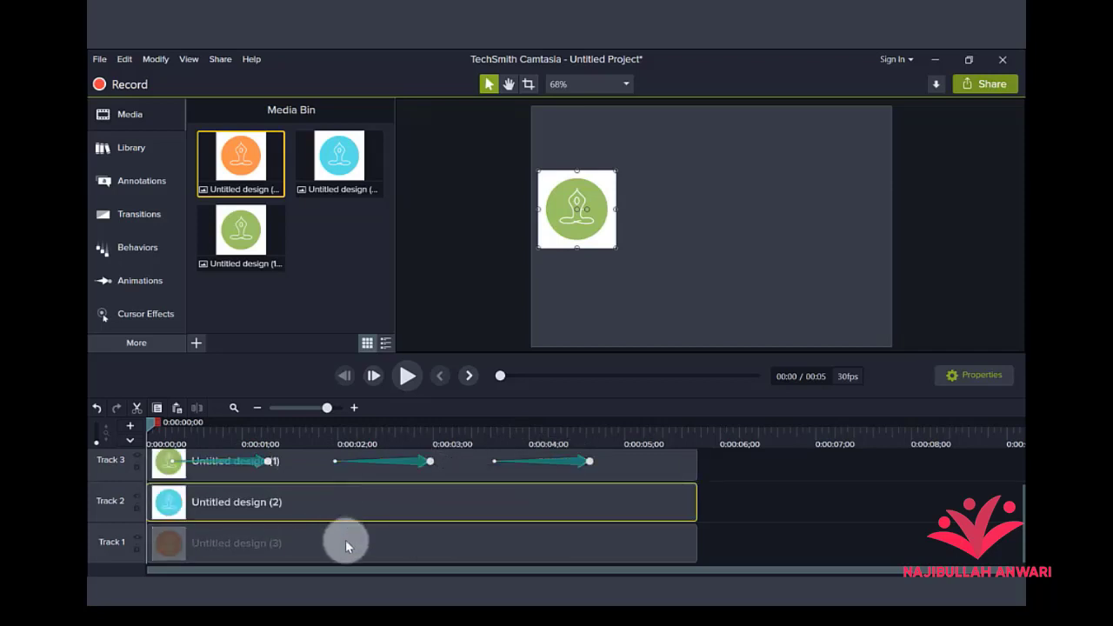
pyautogui.keyDown('ctrl'); pyautogui.click(315, 540); pyautogui.keyUp('ctrl')
pyautogui.rightClick(302, 504)
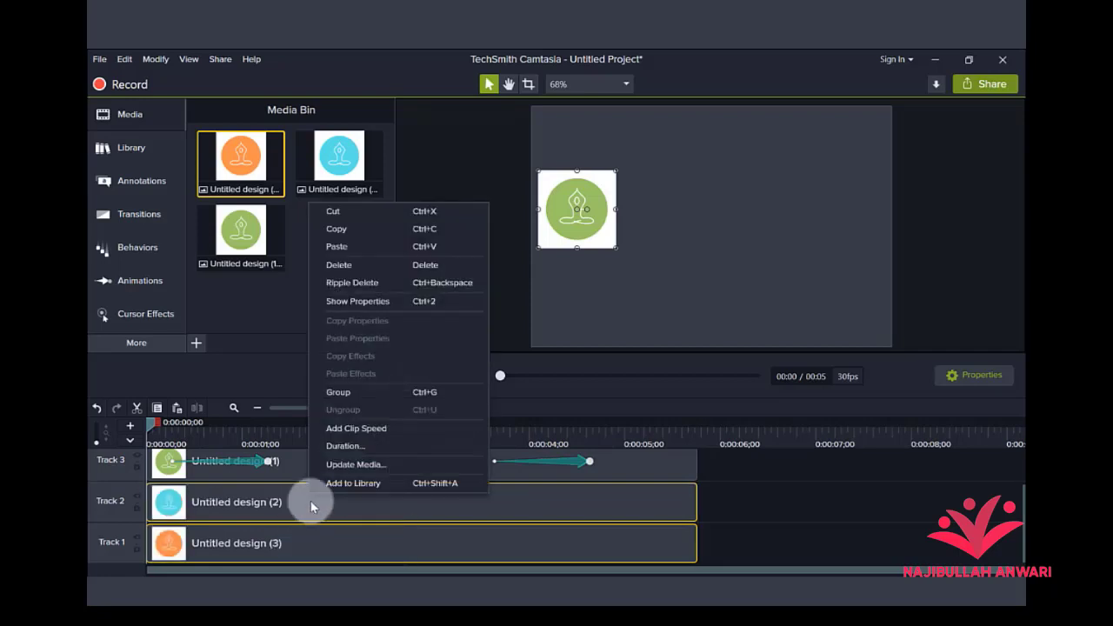
pyautogui.click(350, 250)
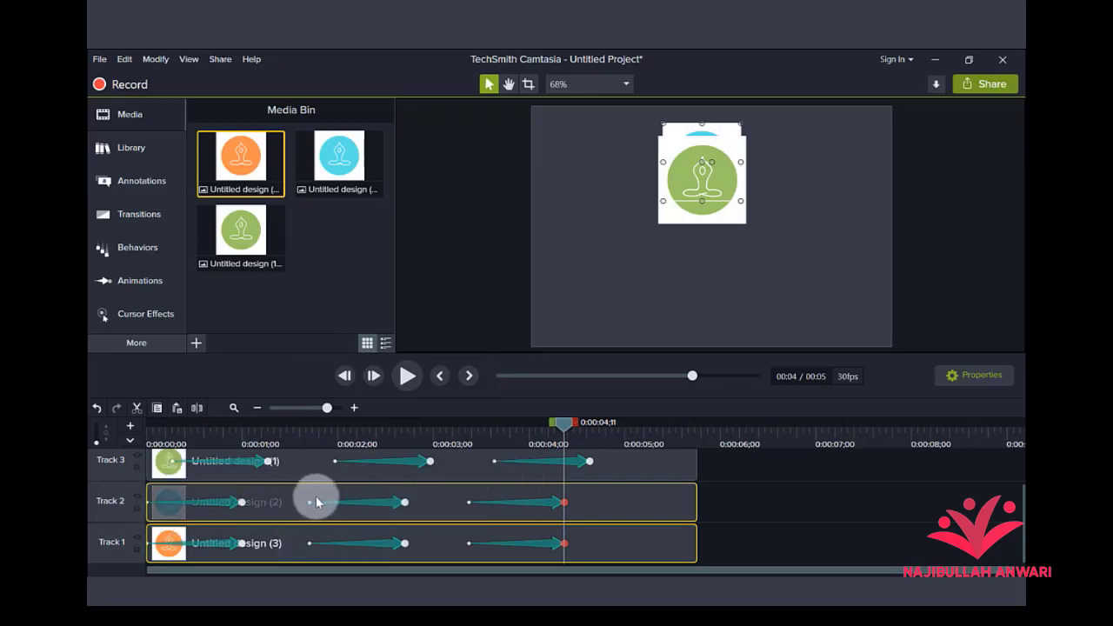
# - Shift all three animations on the blue and orange clips later together to line up with the green clip's animations
pyautogui.click(223, 500)
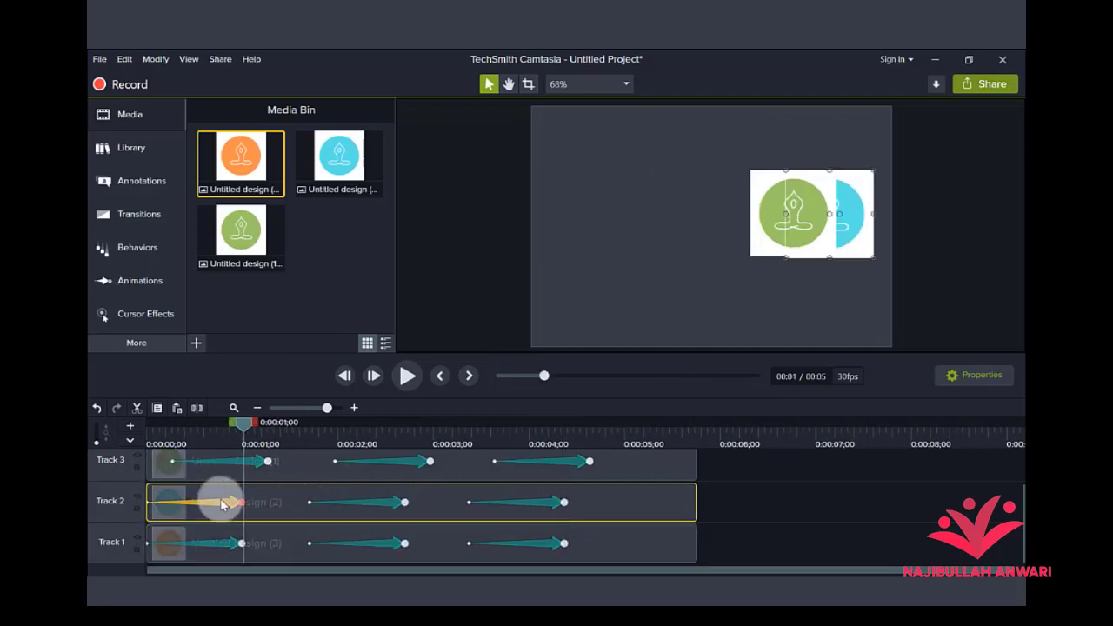
pyautogui.keyDown('ctrl'); pyautogui.click(388, 503); pyautogui.keyUp('ctrl')
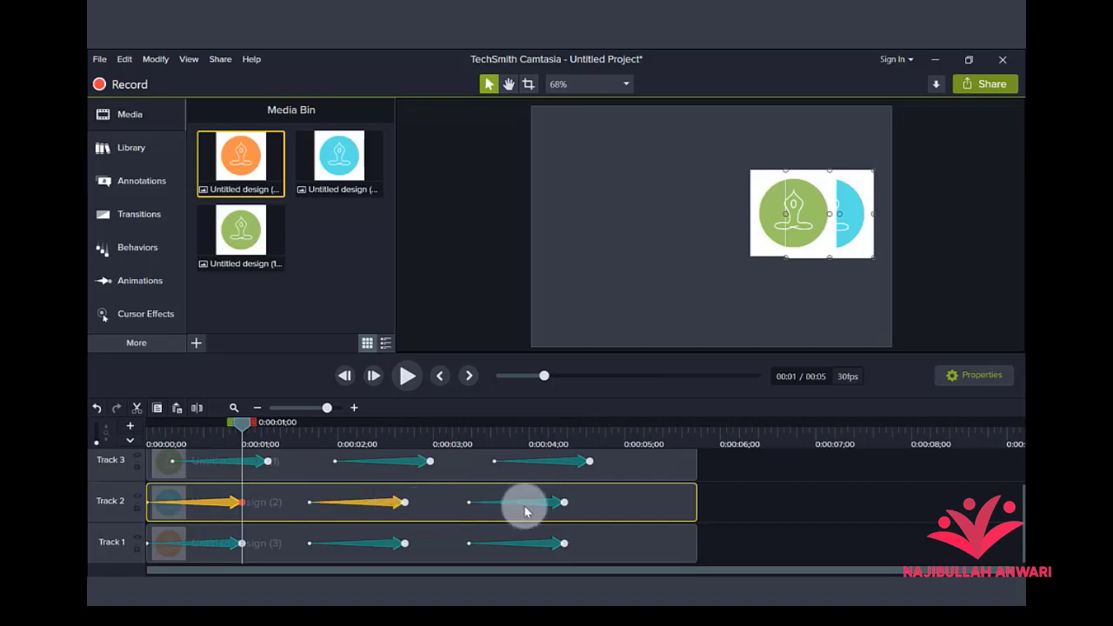
pyautogui.keyDown('ctrl'); pyautogui.click(546, 546); pyautogui.keyUp('ctrl')
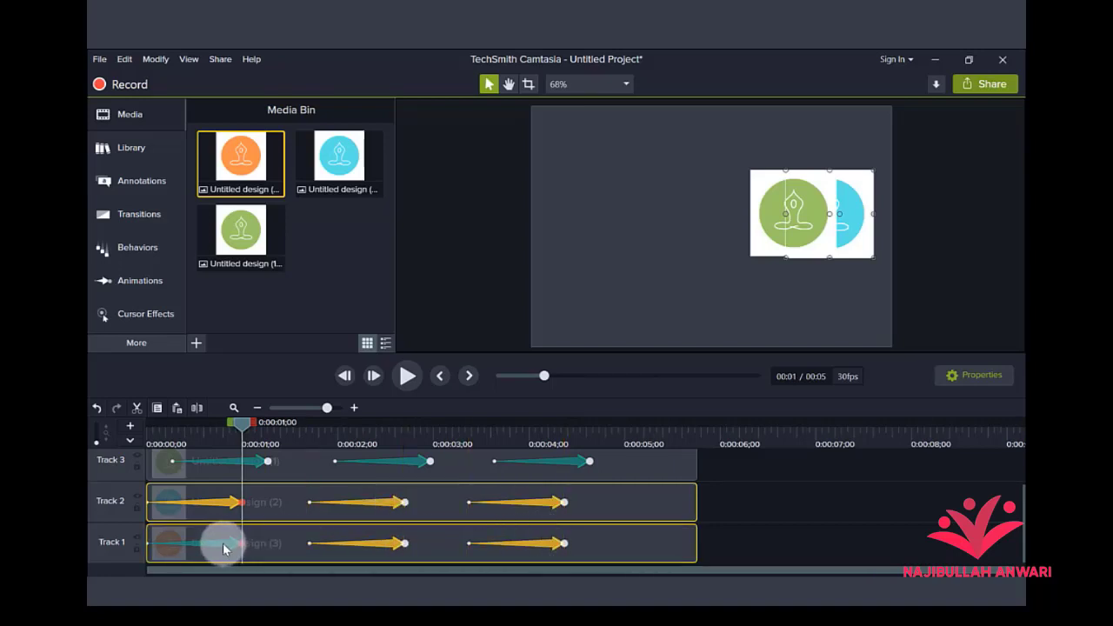
pyautogui.moveTo(225, 501); pyautogui.dragTo(266, 505)
pyautogui.click(701, 484)
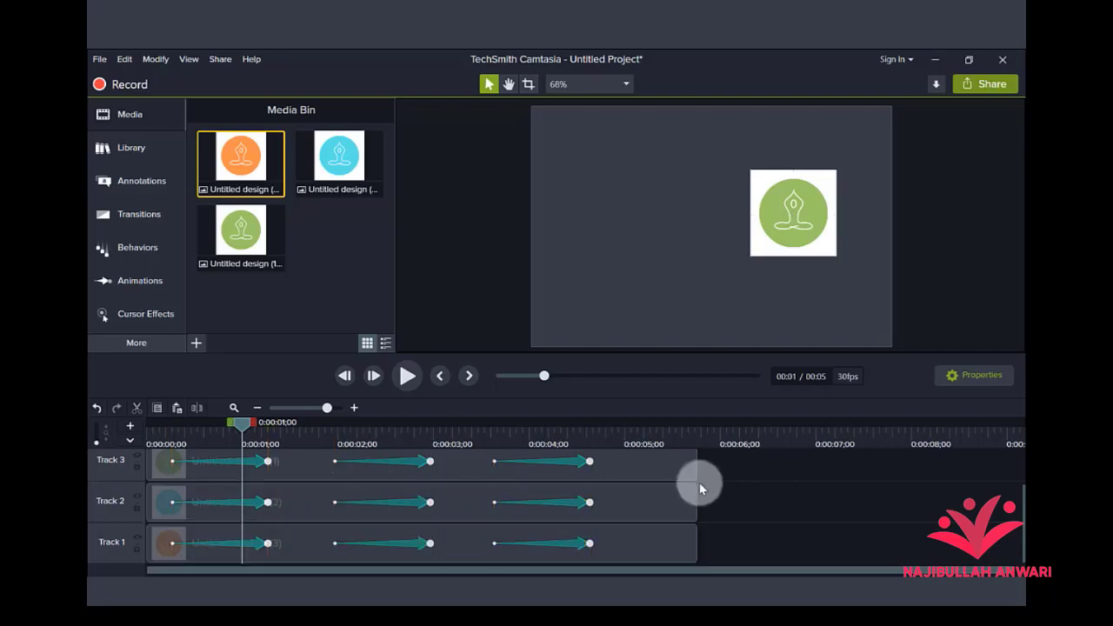
# - Try staggering the clips by starting the blue clip at green's first animation and the orange clip at blue's first animation
pyautogui.click(287, 496)
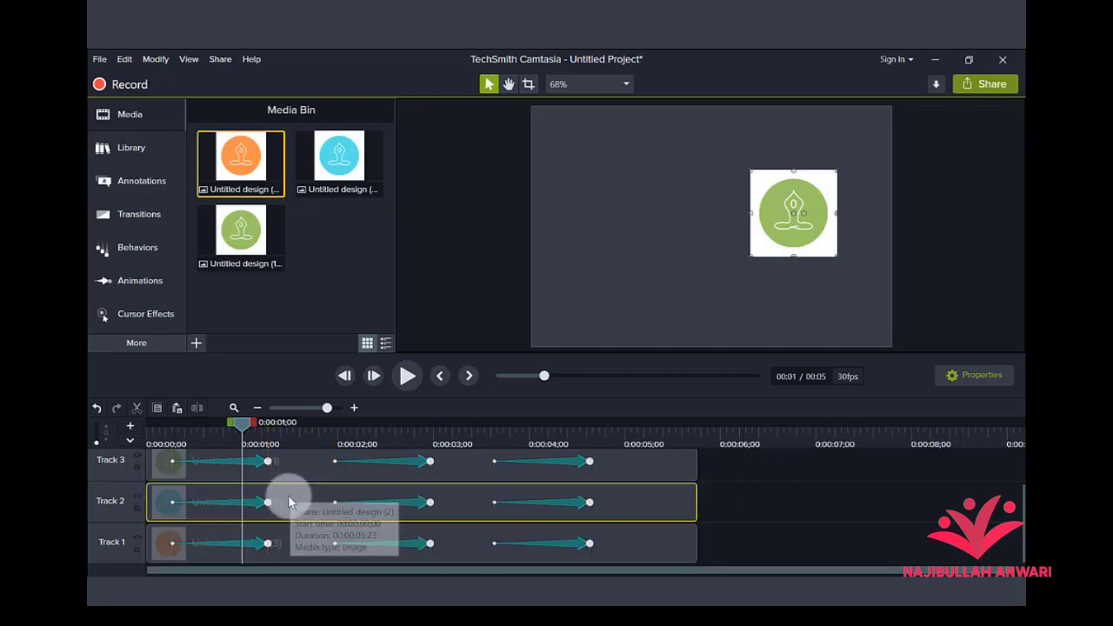
pyautogui.keyDown('ctrl'); pyautogui.click(296, 536); pyautogui.keyUp('ctrl')
pyautogui.moveTo(288, 496); pyautogui.dragTo(302, 497)
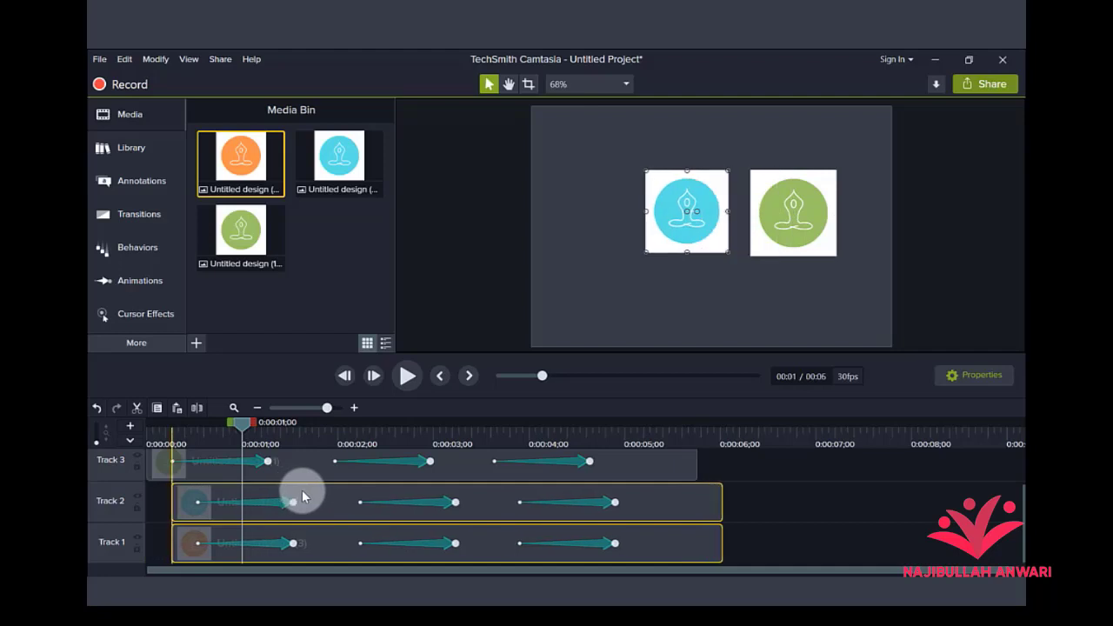
pyautogui.click(325, 541)
pyautogui.moveTo(325, 541); pyautogui.dragTo(349, 536)
# - Play the staggered clips from 0:00:00;00, and return the blue and orange clips to the start of the timeline
pyautogui.moveTo(241, 429); pyautogui.dragTo(104, 427)
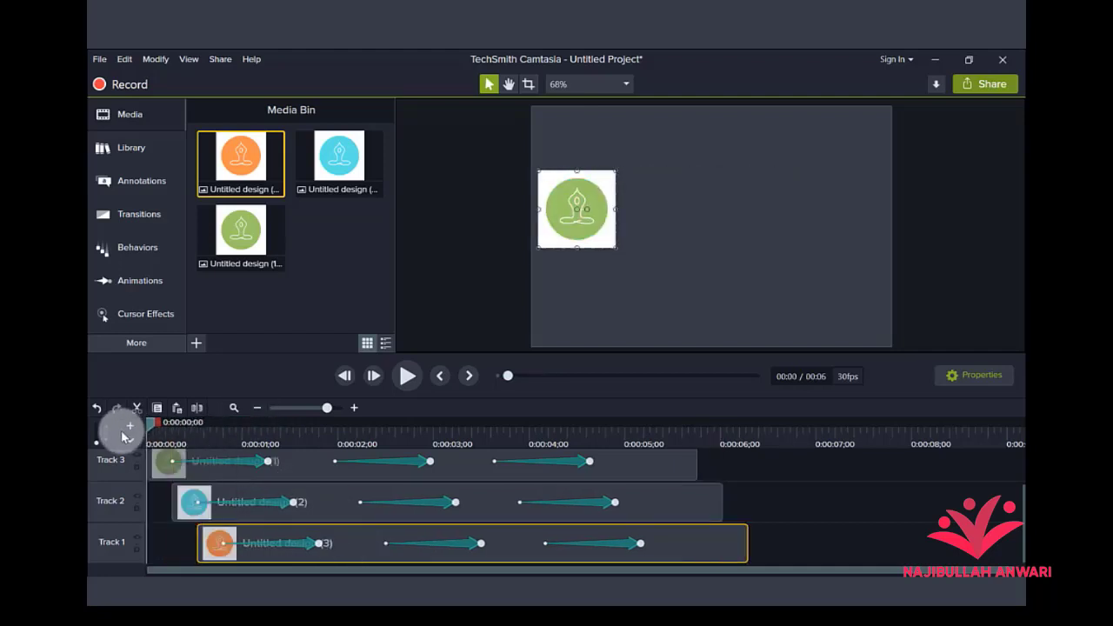
pyautogui.press('space')
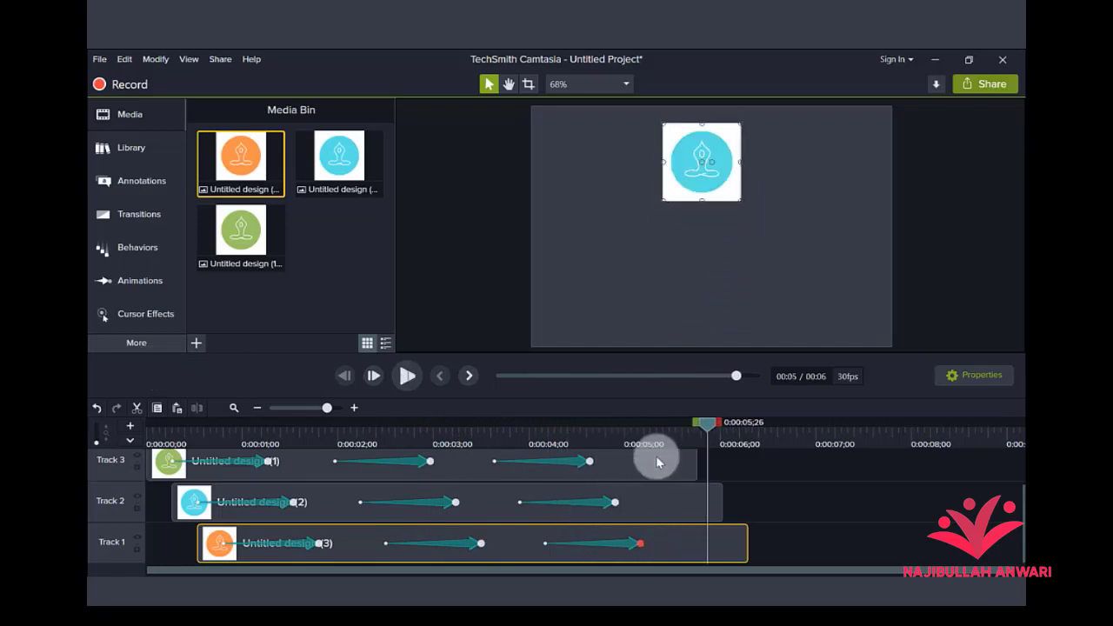
pyautogui.moveTo(707, 426); pyautogui.dragTo(151, 454)
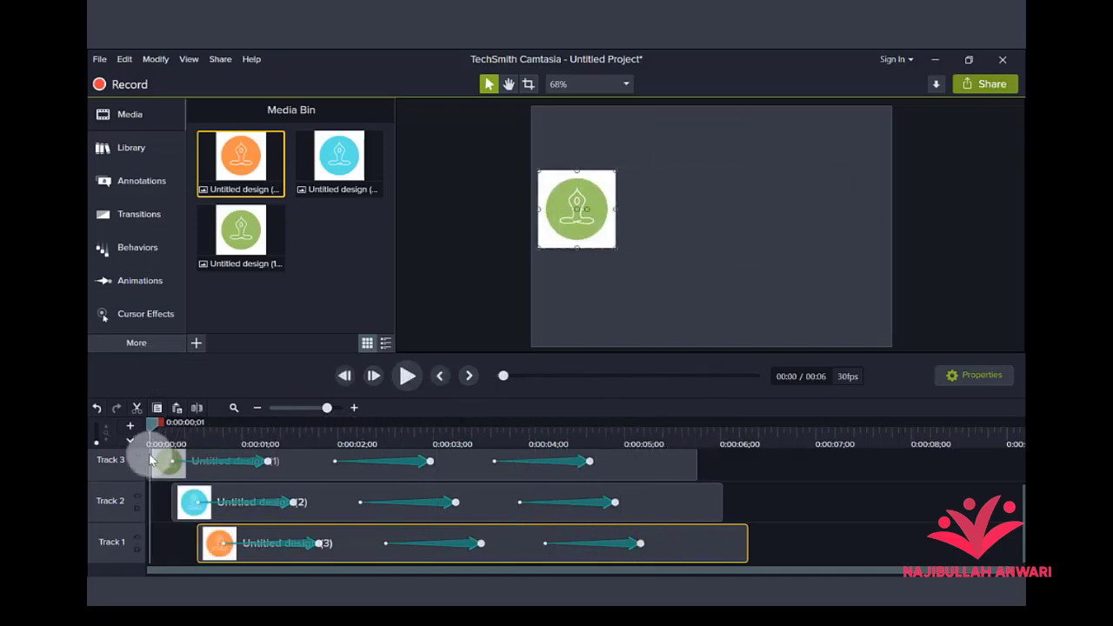
pyautogui.click(342, 528)
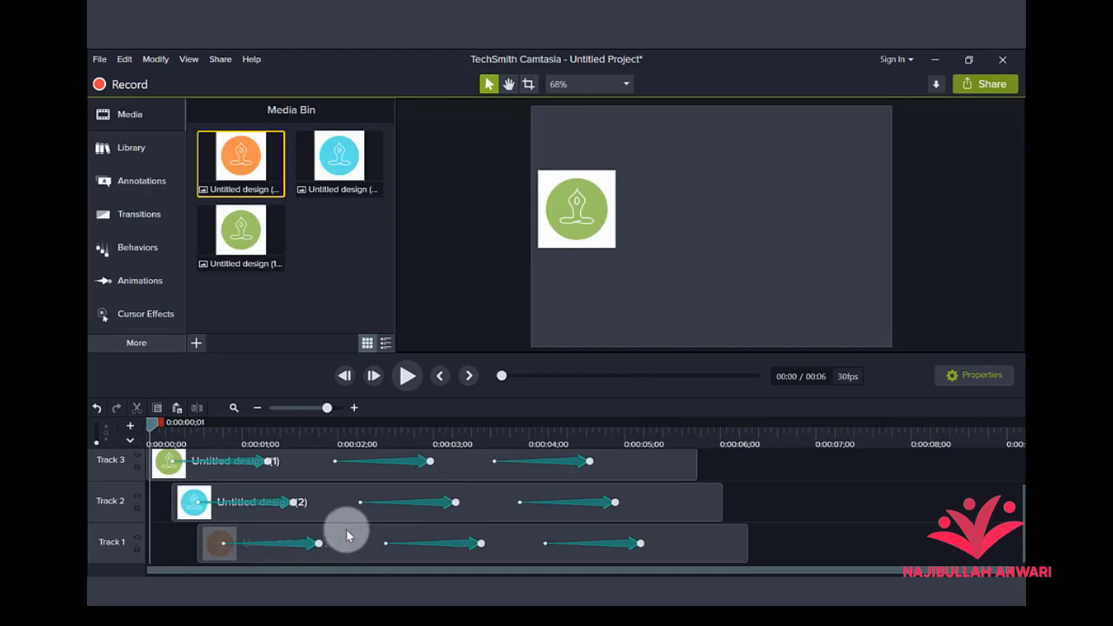
pyautogui.moveTo(346, 535); pyautogui.dragTo(261, 500)
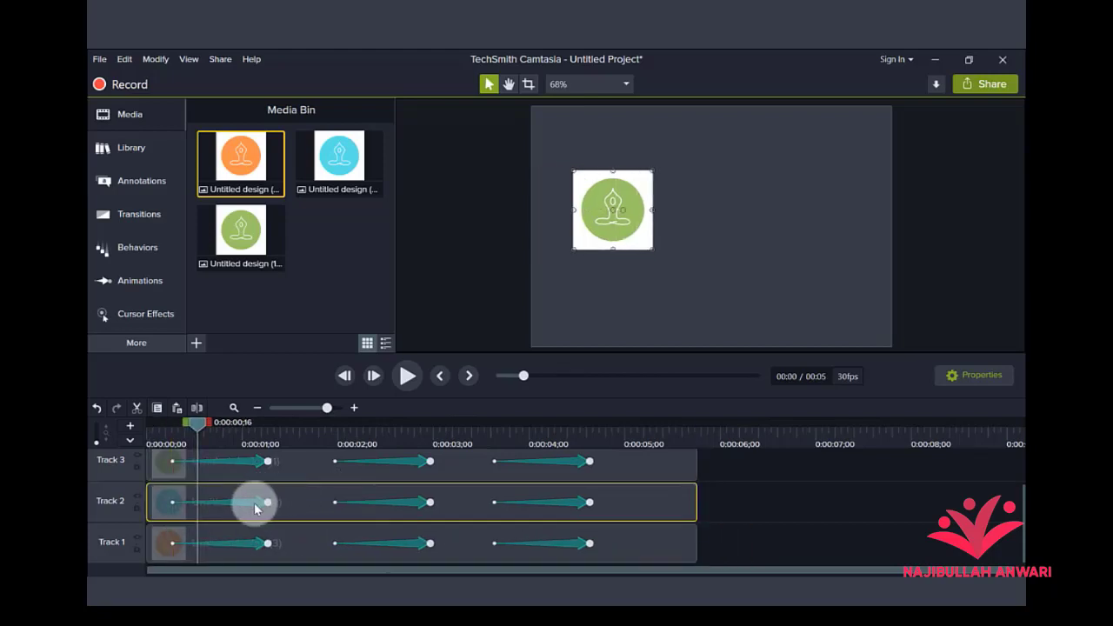
# - Shift all three animations on the blue clip slightly later than the green clip's matching animations
pyautogui.keyDown('ctrl'); pyautogui.click(421, 504); pyautogui.keyUp('ctrl')
pyautogui.keyDown('ctrl'); pyautogui.click(581, 500); pyautogui.keyUp('ctrl')
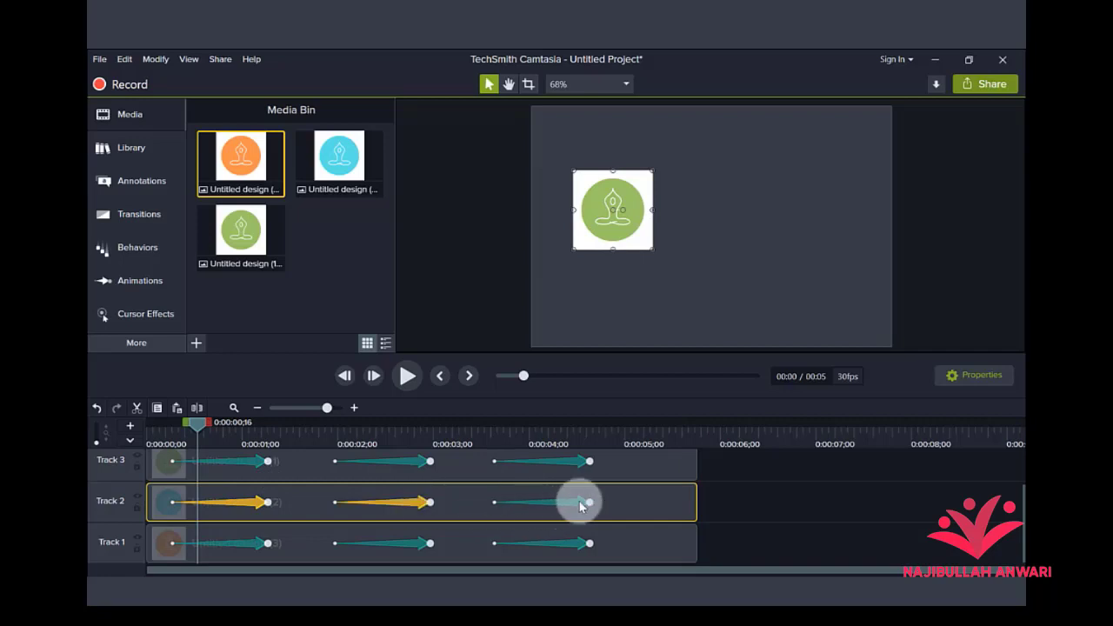
pyautogui.moveTo(251, 506); pyautogui.dragTo(265, 506)
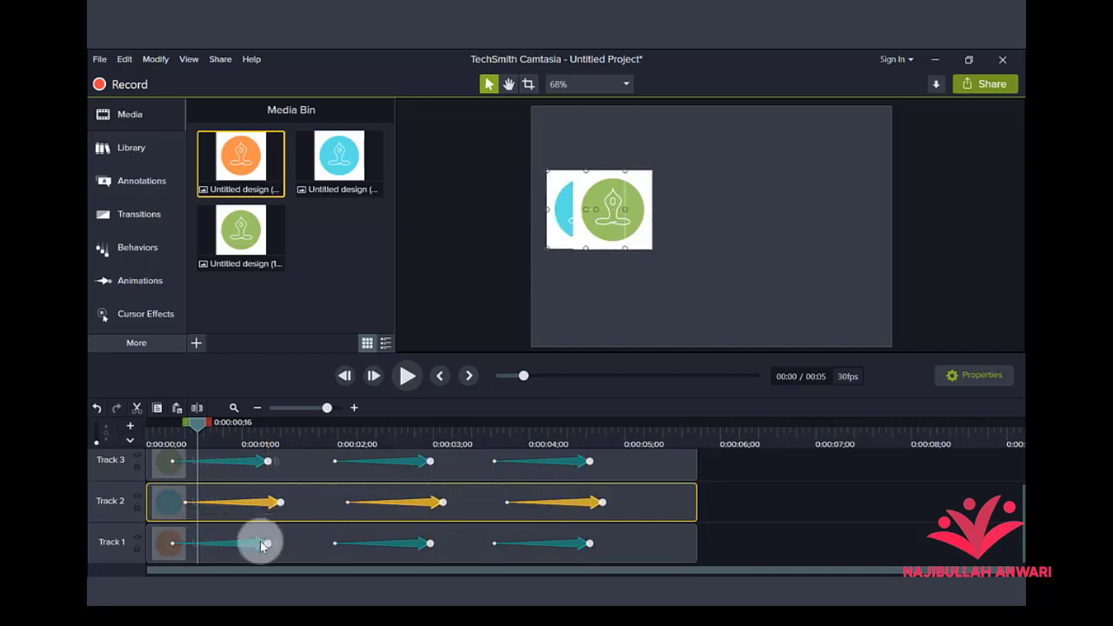
# - Shift all three animations on the orange clip slightly later than the blue clip's matching animations
pyautogui.click(258, 539)
pyautogui.keyDown('ctrl'); pyautogui.click(417, 543); pyautogui.keyUp('ctrl')
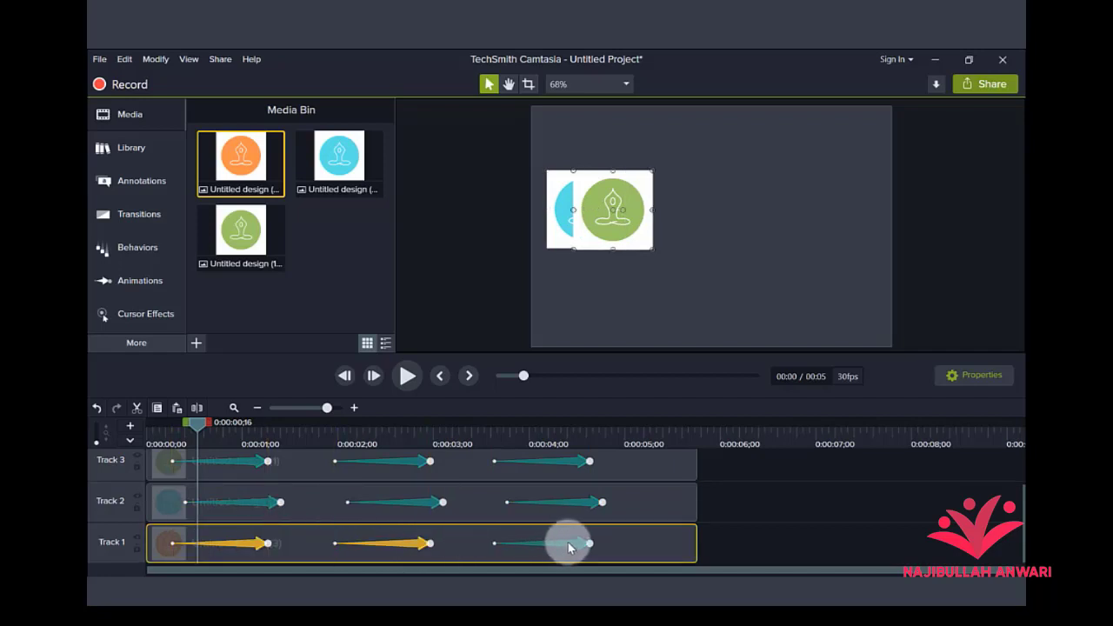
pyautogui.moveTo(258, 538); pyautogui.dragTo(292, 546)
# - Play the staggered animations from 0:00:00;00 and return the playhead to 0:00:01;07
pyautogui.moveTo(196, 422); pyautogui.dragTo(129, 437)
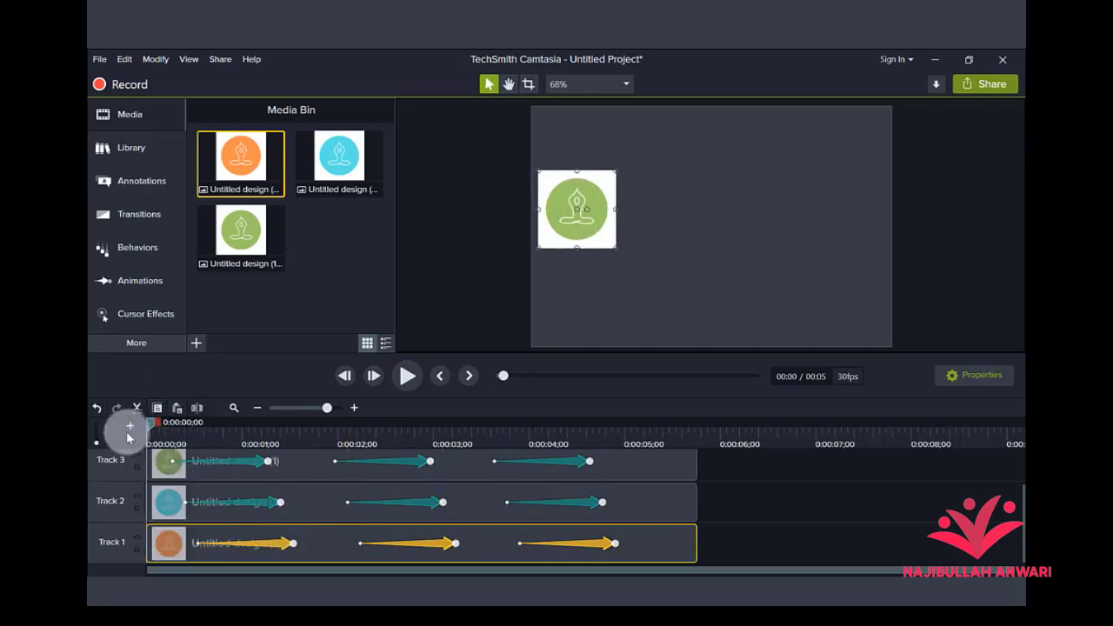
pyautogui.press('space')
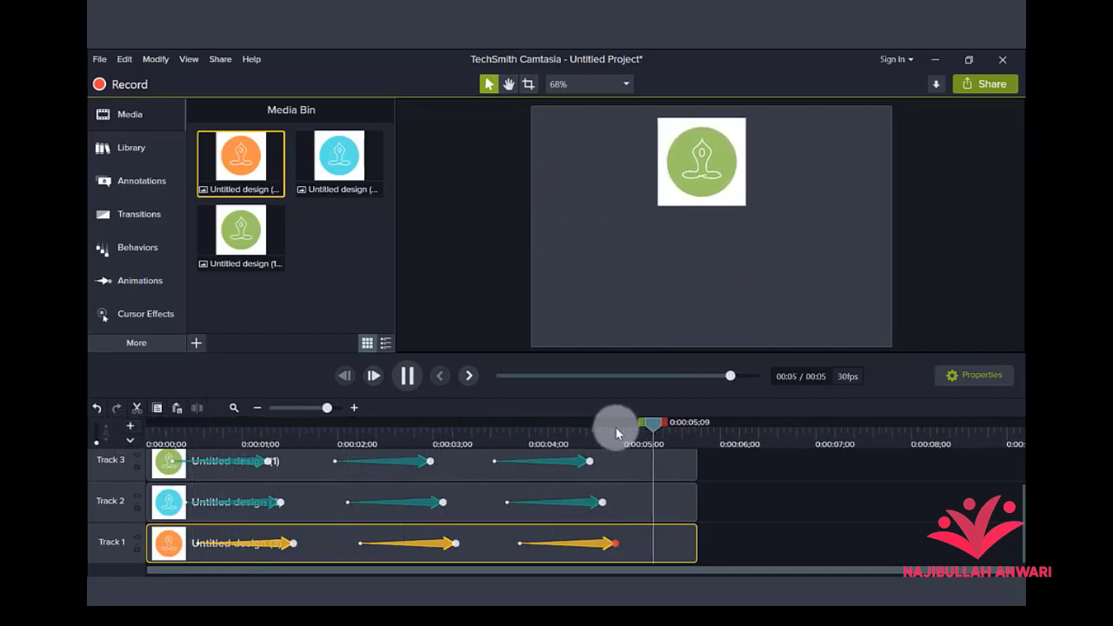
pyautogui.moveTo(671, 428); pyautogui.dragTo(265, 471)
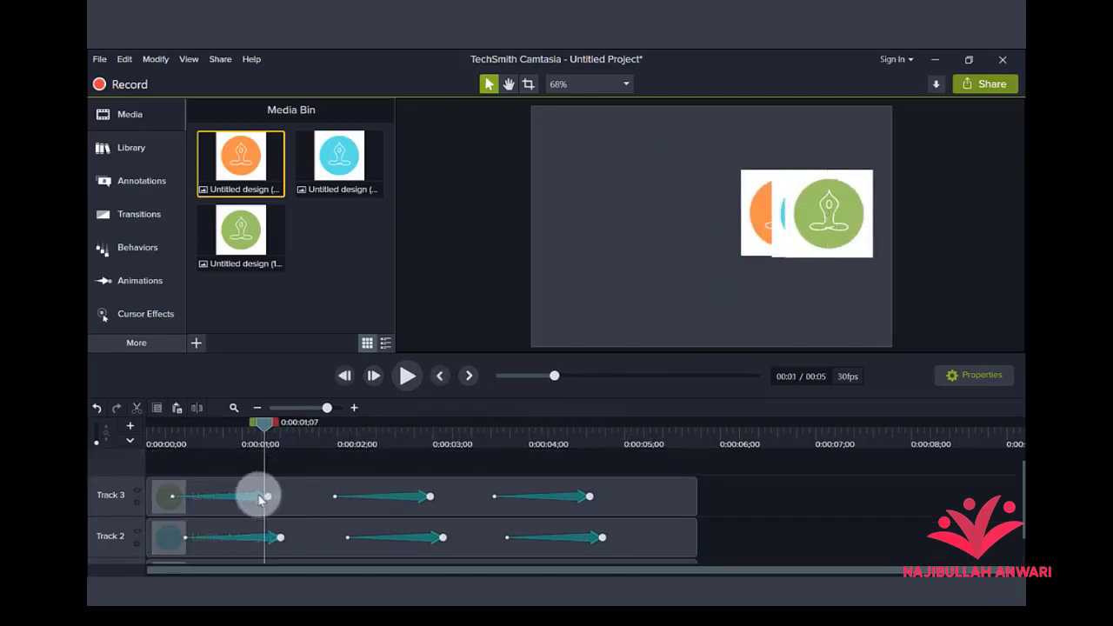
# - Set the easing of the green clip's first animation to Bounce
pyautogui.rightClick(260, 500)
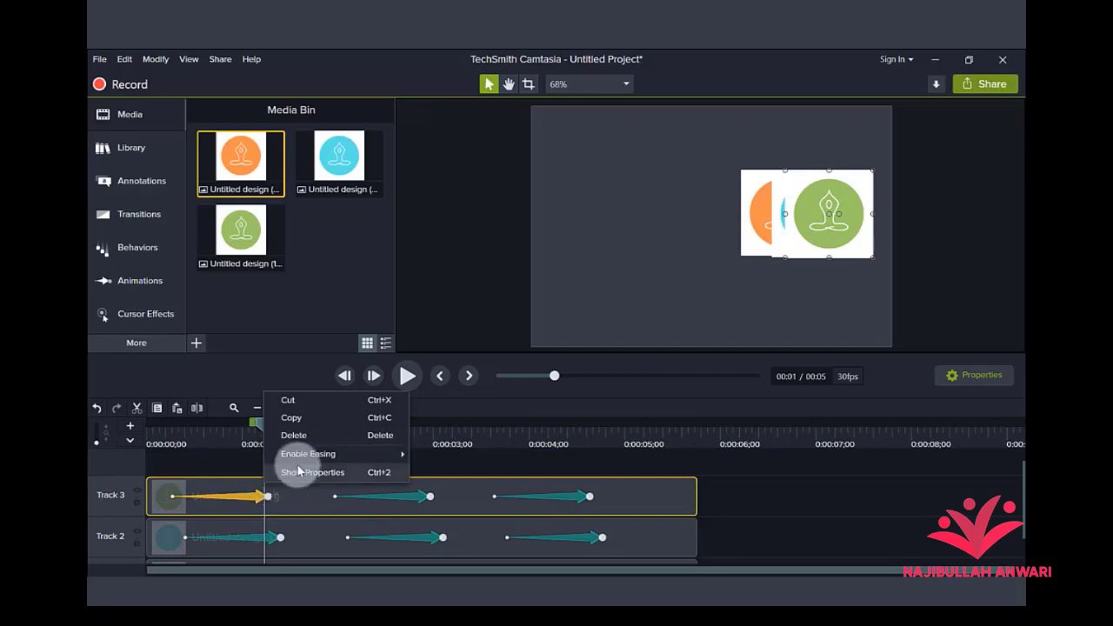
pyautogui.moveTo(321, 453)
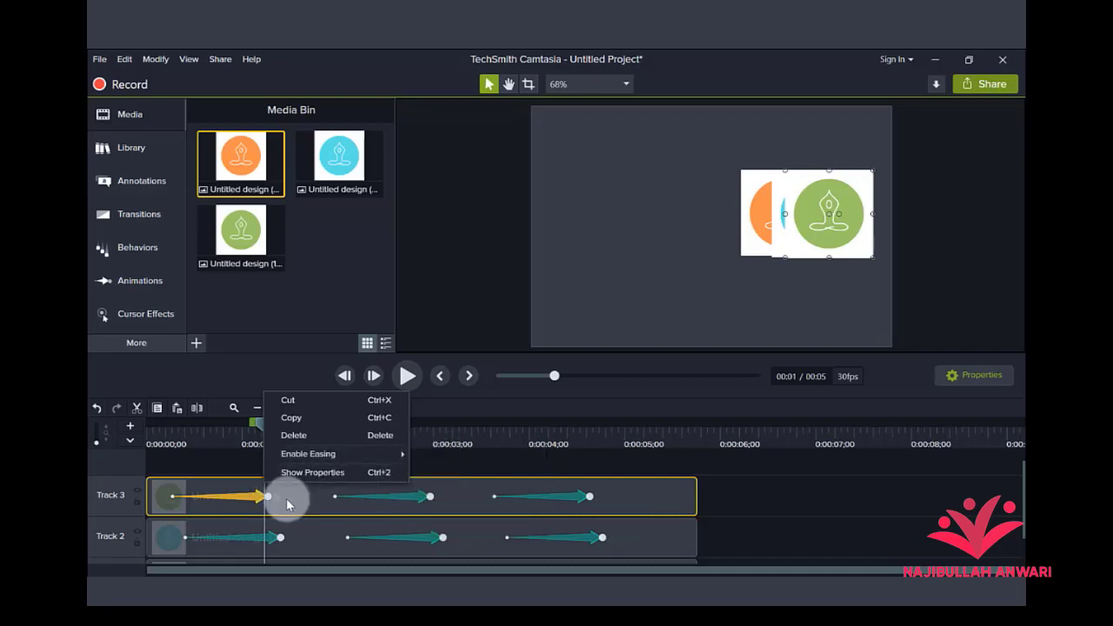
pyautogui.moveTo(361, 455)
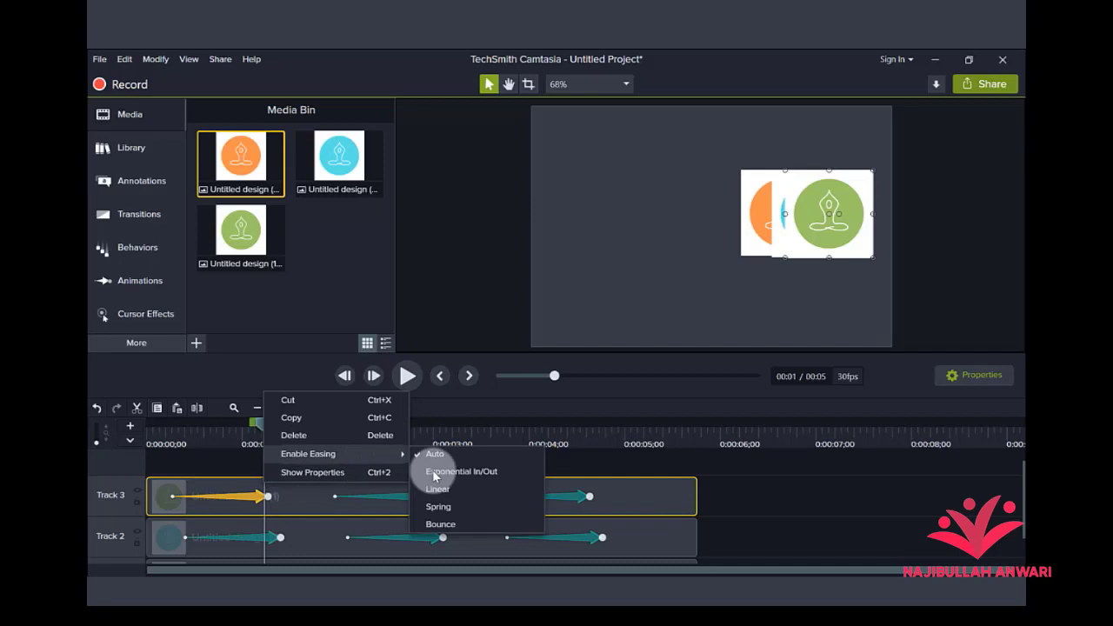
pyautogui.click(449, 526)
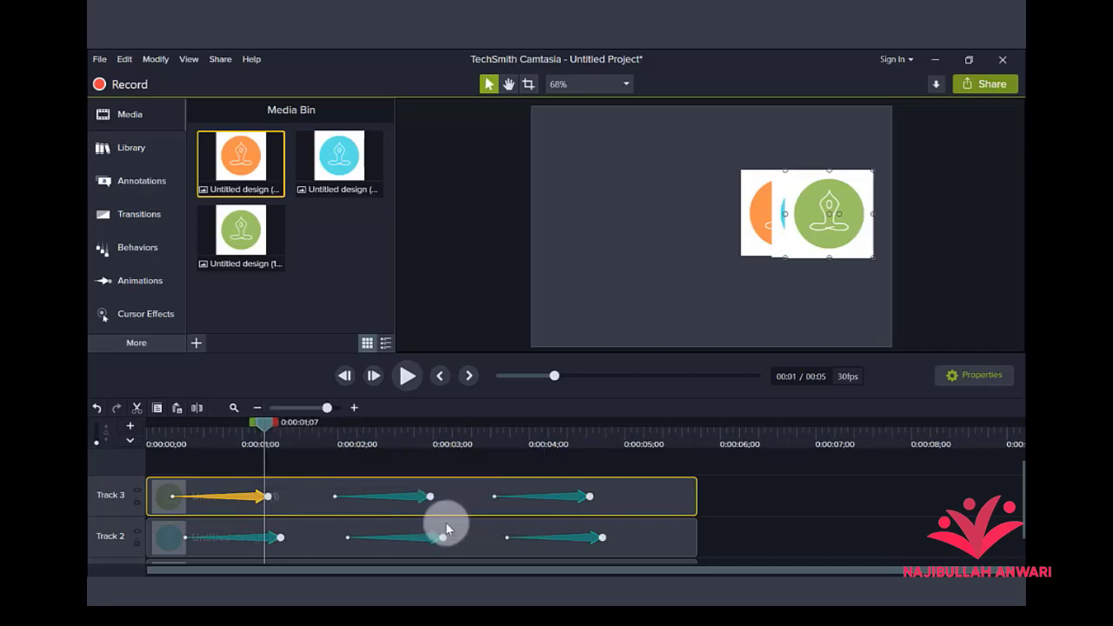
# - Set the easing of the first animations on the blue and orange clips to Bounce
pyautogui.click(269, 539)
pyautogui.scroll(-1, 270, 539)
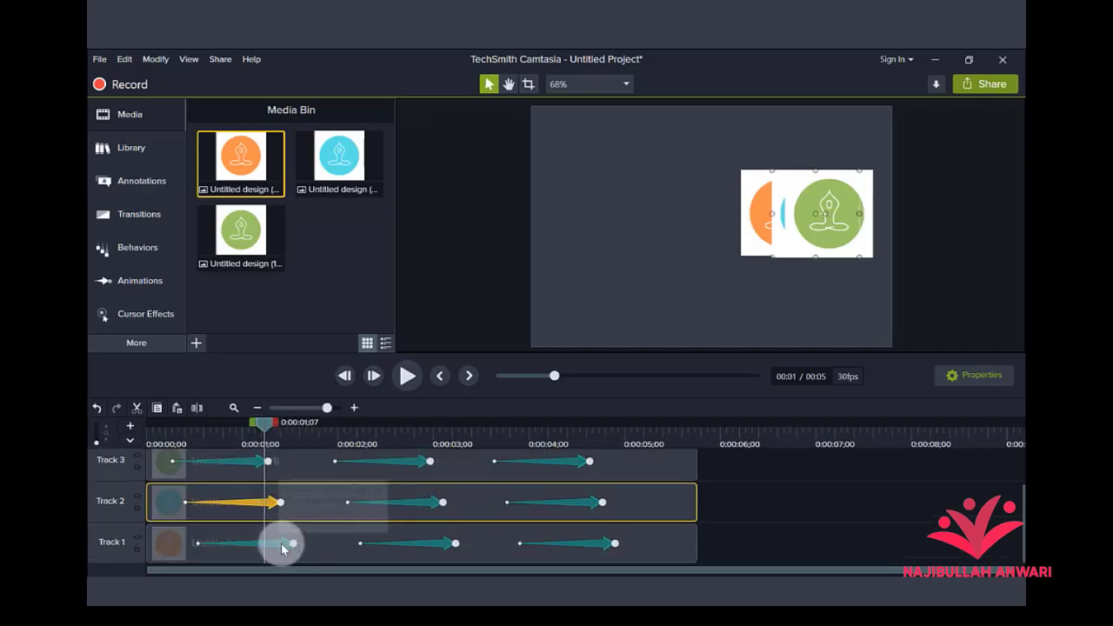
pyautogui.keyDown('ctrl'); pyautogui.click(280, 542); pyautogui.keyUp('ctrl')
pyautogui.rightClick(269, 502)
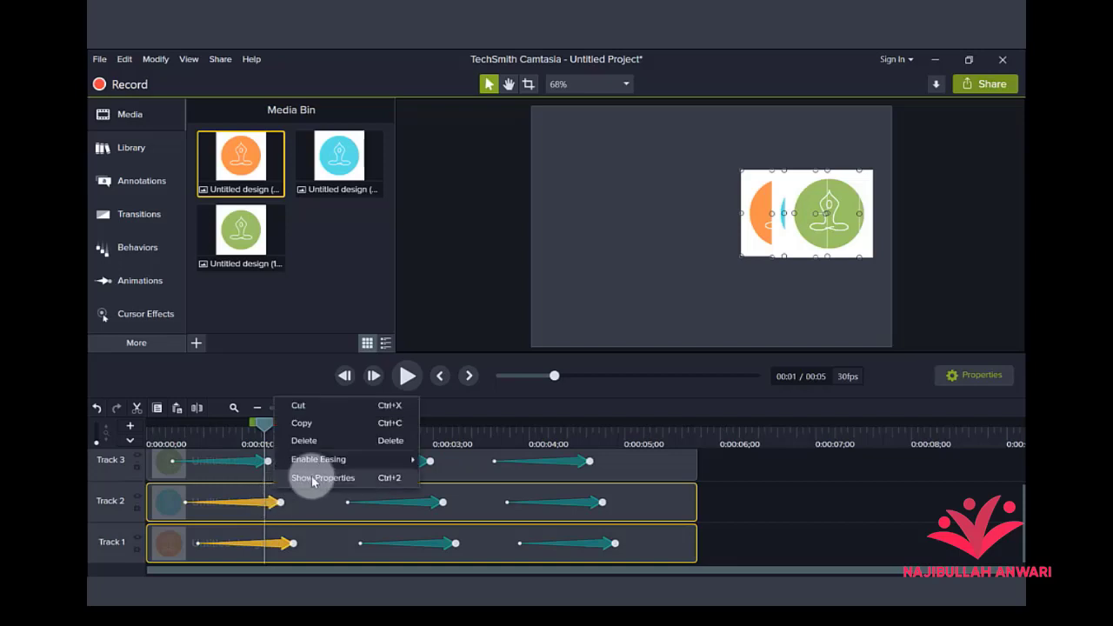
pyautogui.moveTo(358, 460)
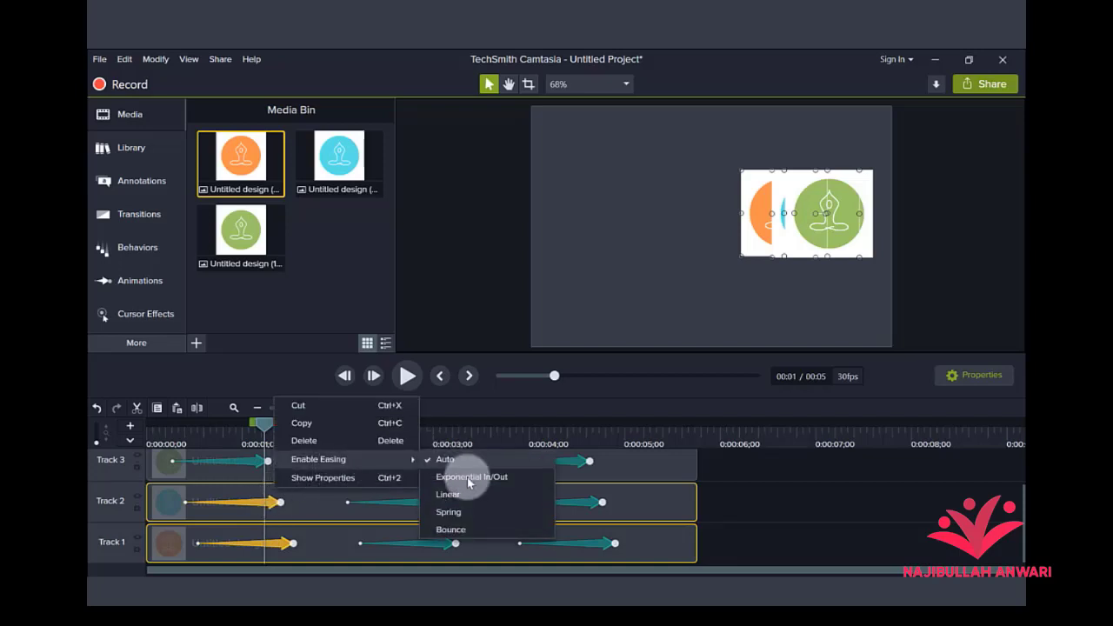
pyautogui.click(451, 529)
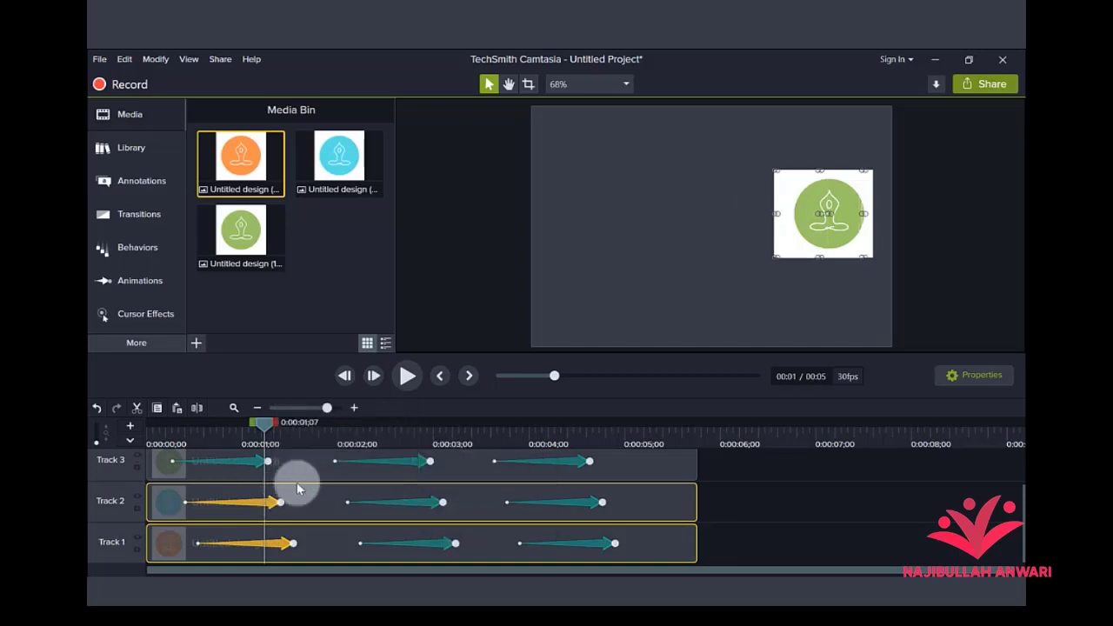
# - Play the timeline from 0:00:00;00 to review the bouncing first animations
pyautogui.moveTo(266, 422); pyautogui.dragTo(112, 437)
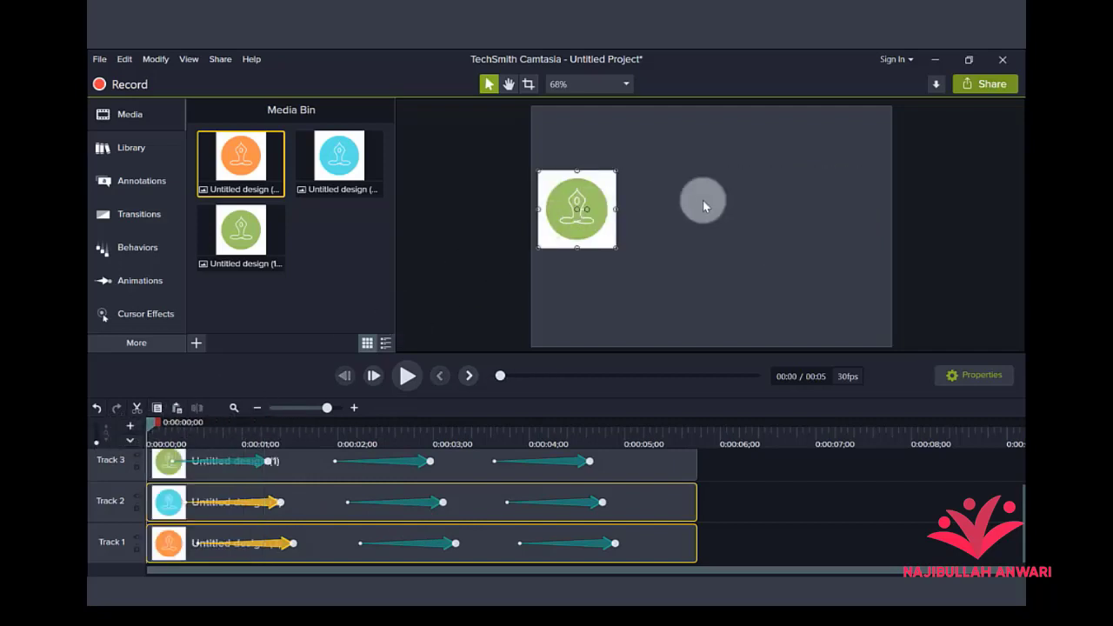
pyautogui.press('space')
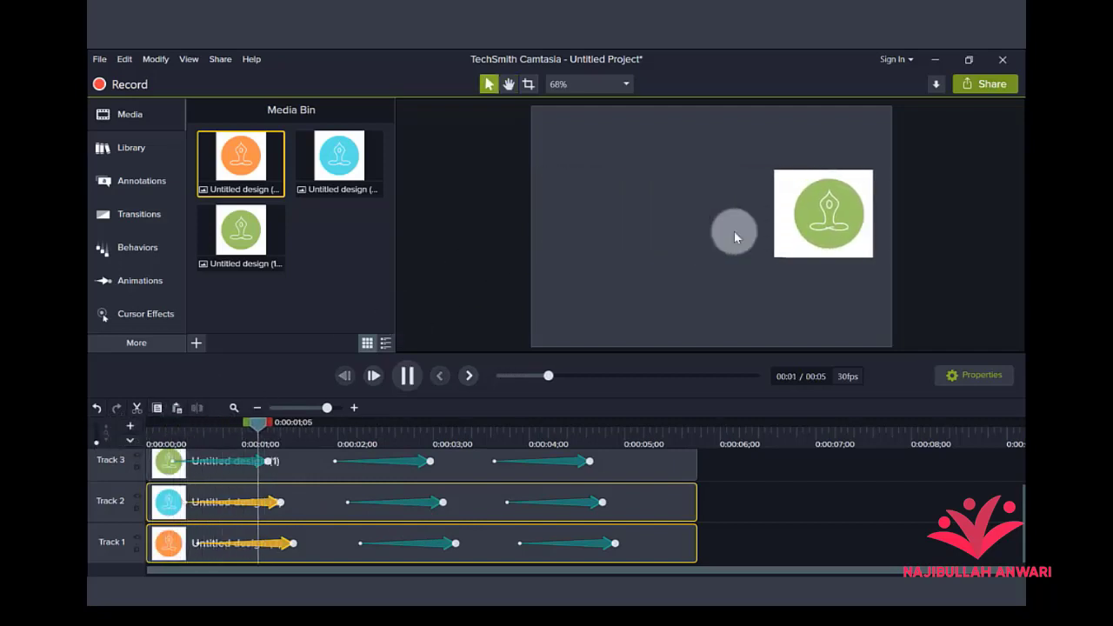
pyautogui.press('space')
# - Set the easing of the second animations on all three clips to Spring and preview them from 0:00:01;23
pyautogui.moveTo(285, 422); pyautogui.dragTo(313, 422)
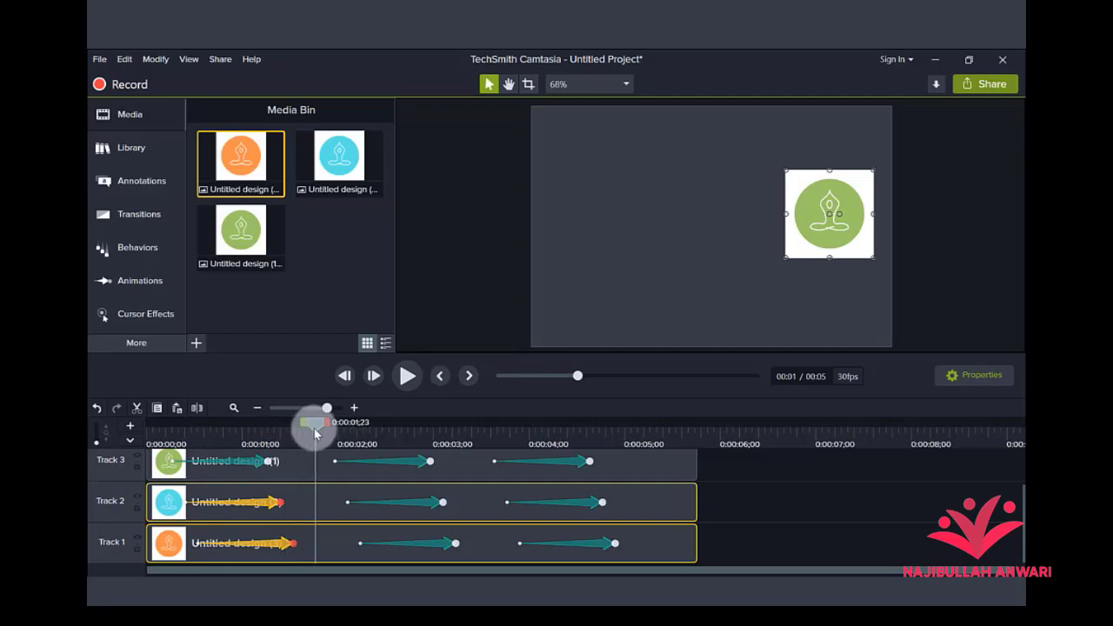
pyautogui.click(423, 461)
pyautogui.keyDown('ctrl'); pyautogui.click(439, 501); pyautogui.keyUp('ctrl')
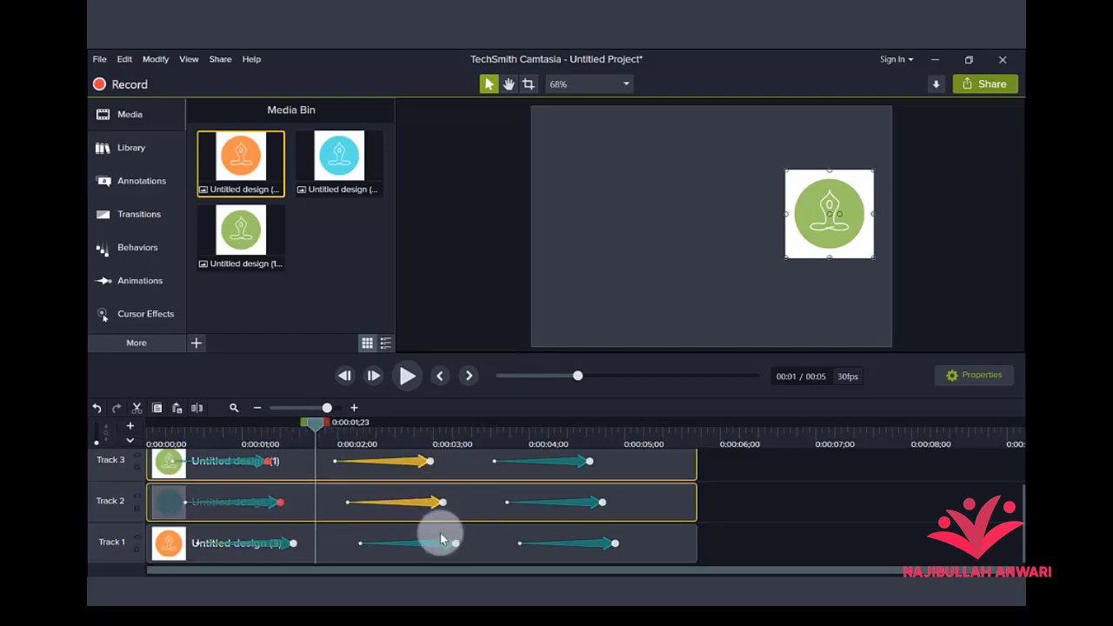
pyautogui.keyDown('ctrl'); pyautogui.click(446, 542); pyautogui.keyUp('ctrl')
pyautogui.rightClick(428, 502)
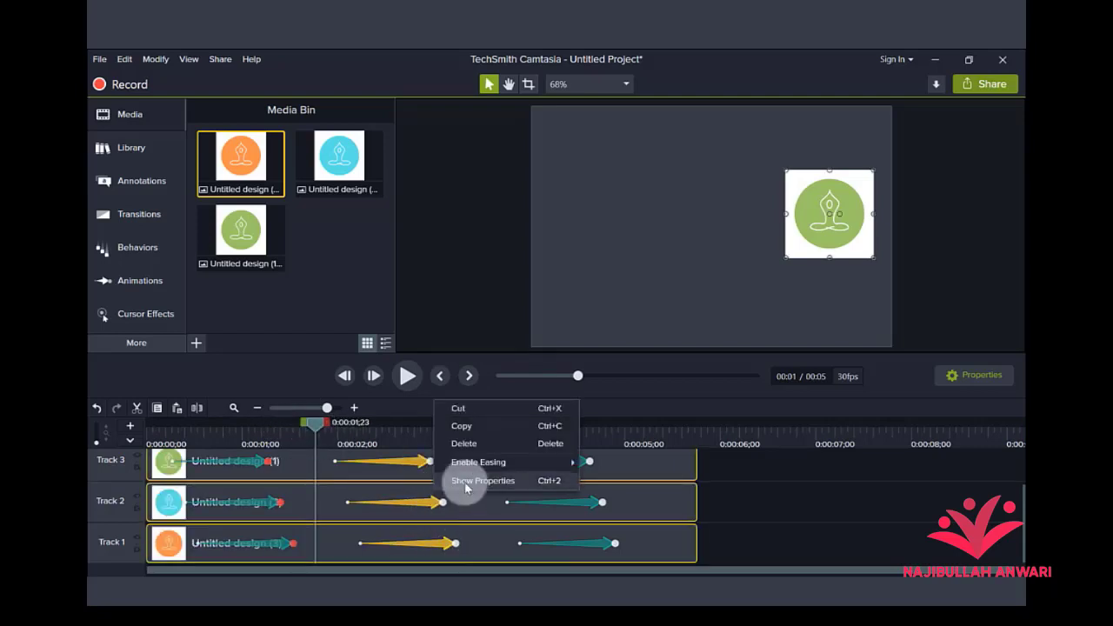
pyautogui.moveTo(509, 468)
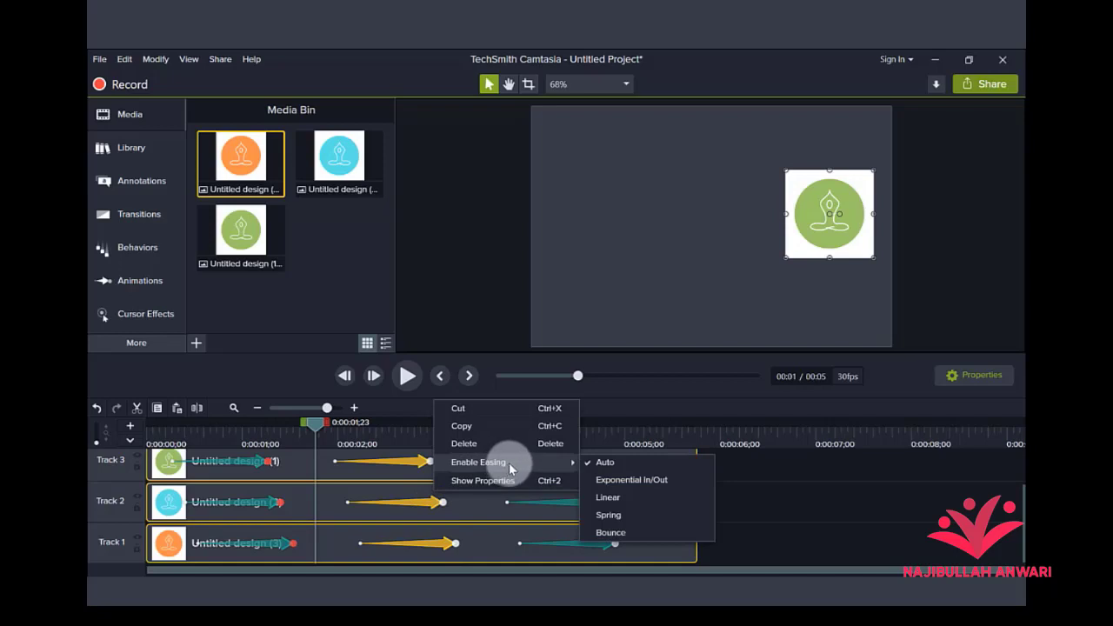
pyautogui.click(626, 518)
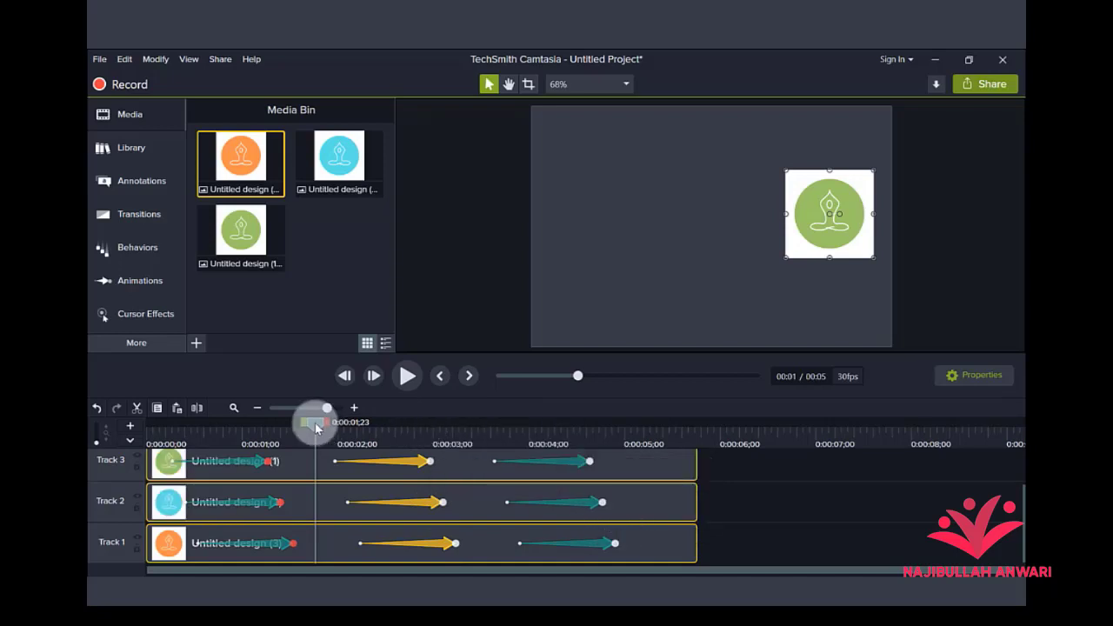
pyautogui.press('space')
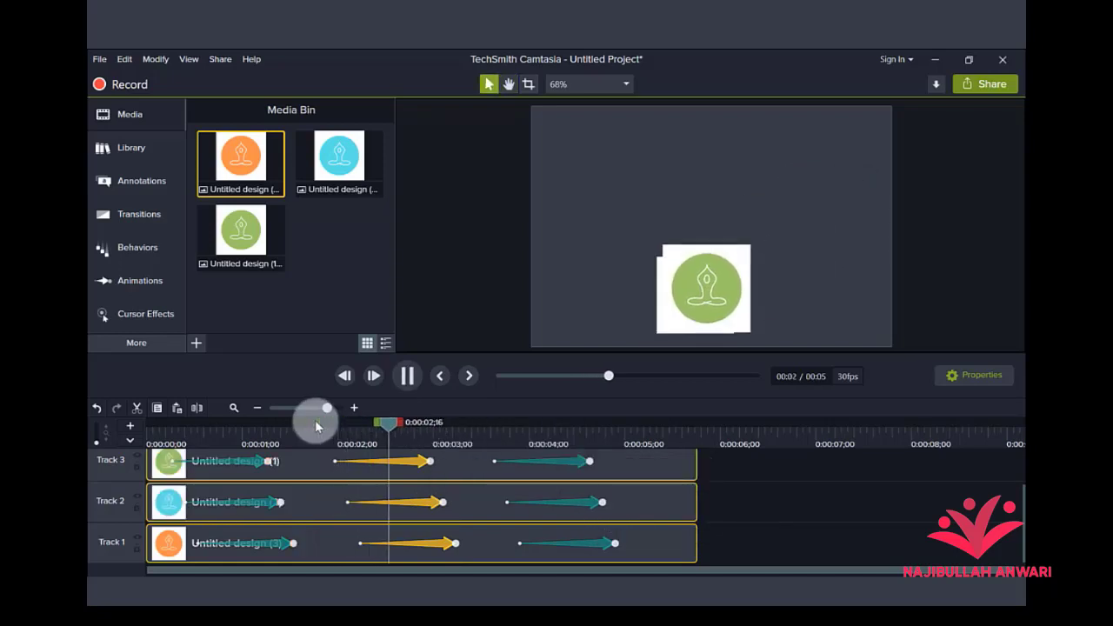
pyautogui.press('space')
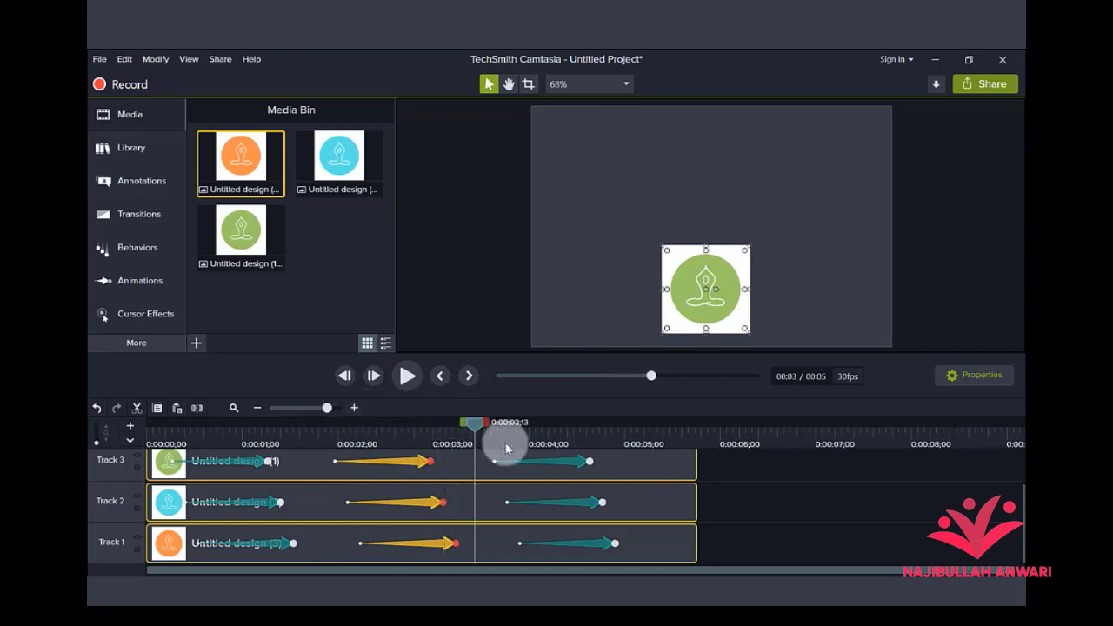
# - Set the easing of the third animations on all three clips to Exponential In/Out and play the whole timeline from 0:00:00;00
pyautogui.click(587, 465)
pyautogui.keyDown('ctrl'); pyautogui.click(598, 500); pyautogui.keyUp('ctrl')
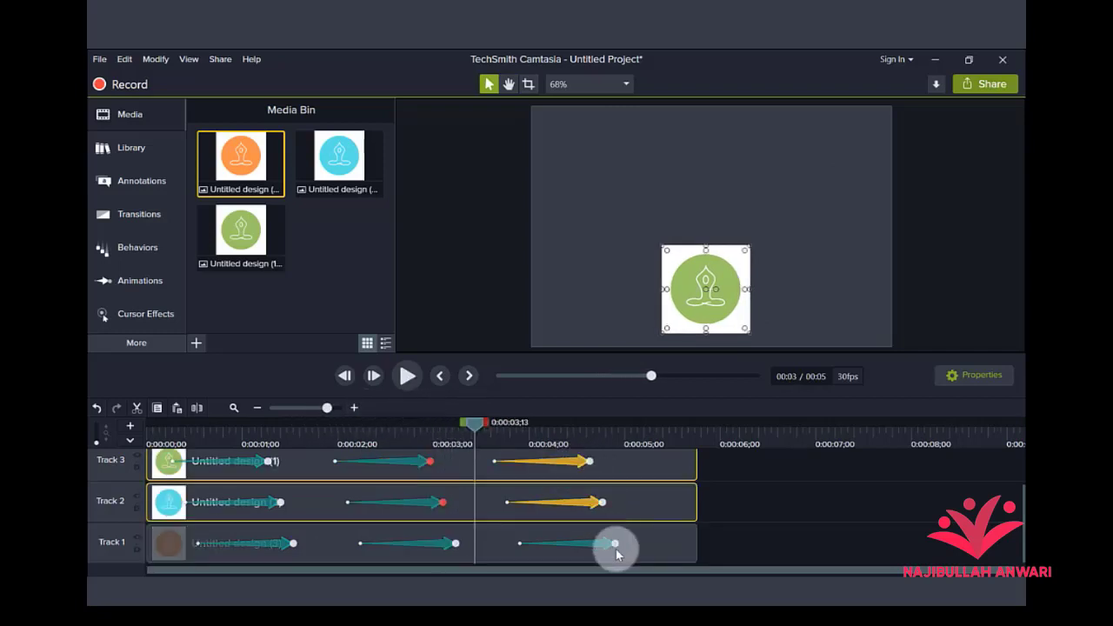
pyautogui.keyDown('ctrl'); pyautogui.click(613, 544); pyautogui.keyUp('ctrl')
pyautogui.rightClick(597, 497)
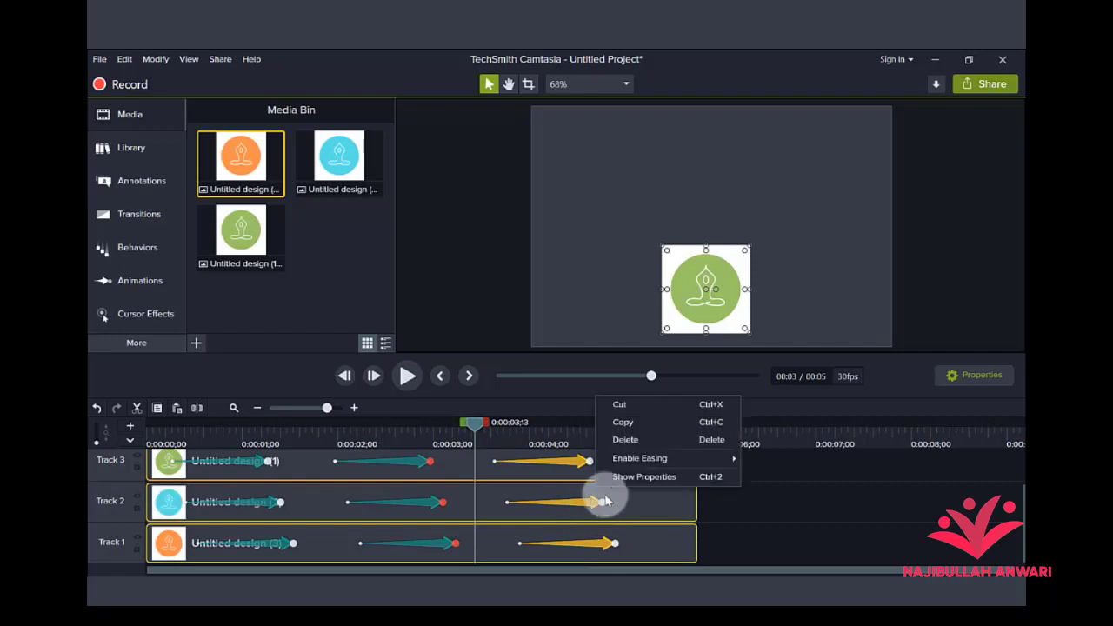
pyautogui.moveTo(671, 461)
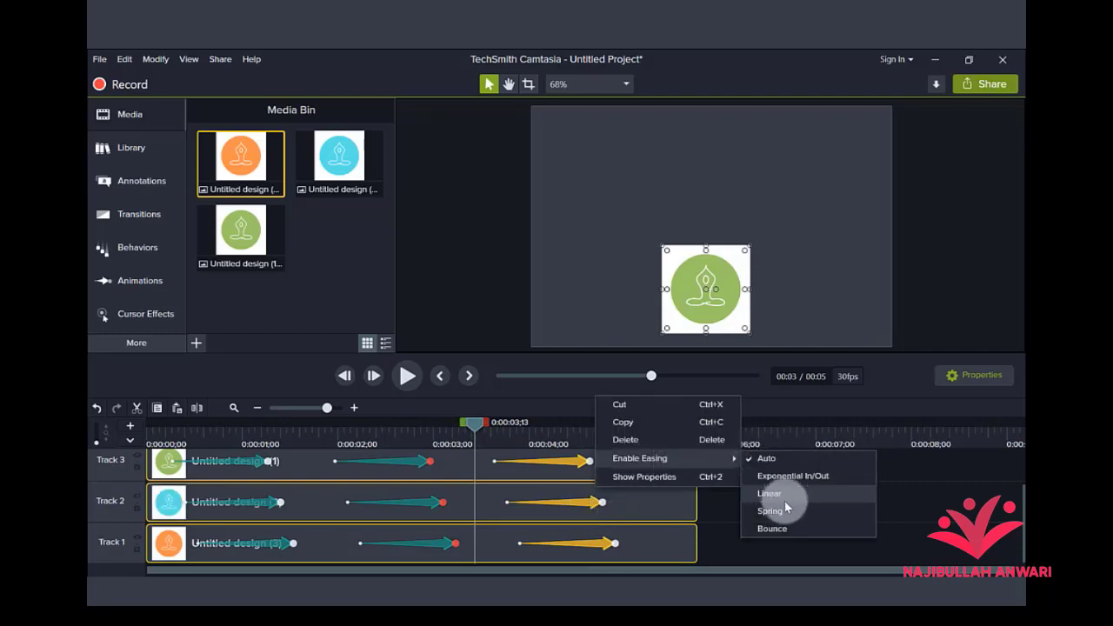
pyautogui.click(806, 478)
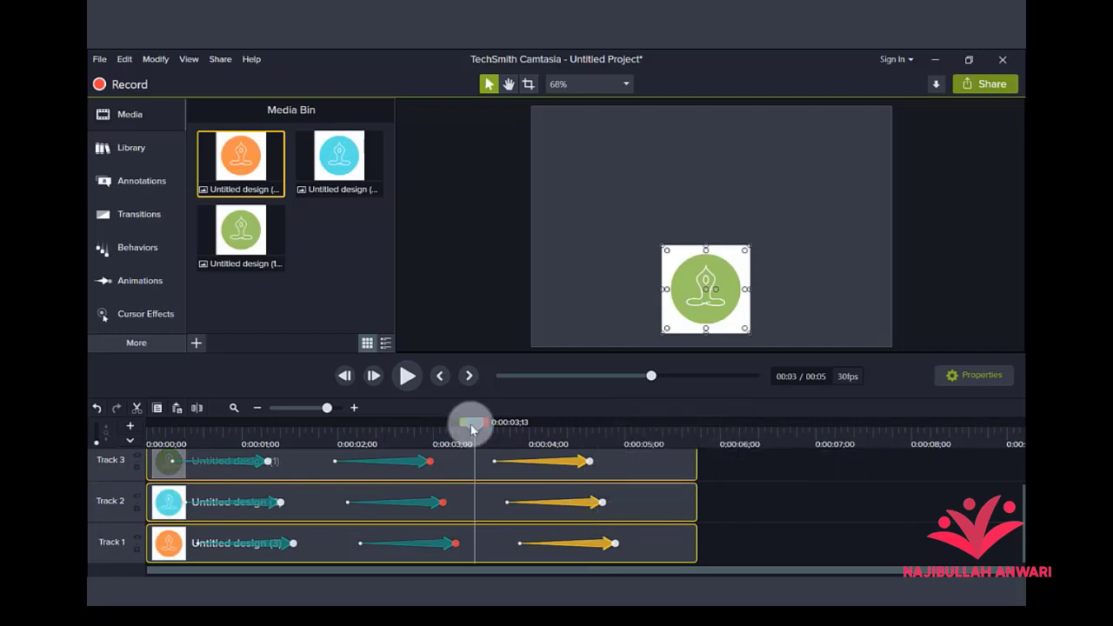
pyautogui.moveTo(473, 423); pyautogui.dragTo(120, 425)
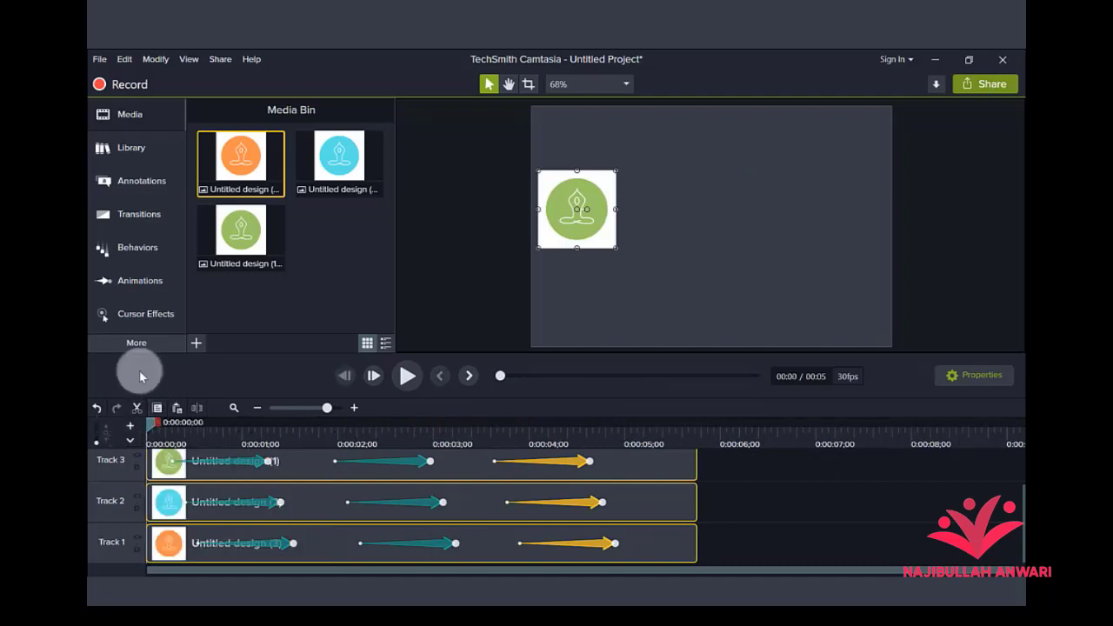
pyautogui.press('space')
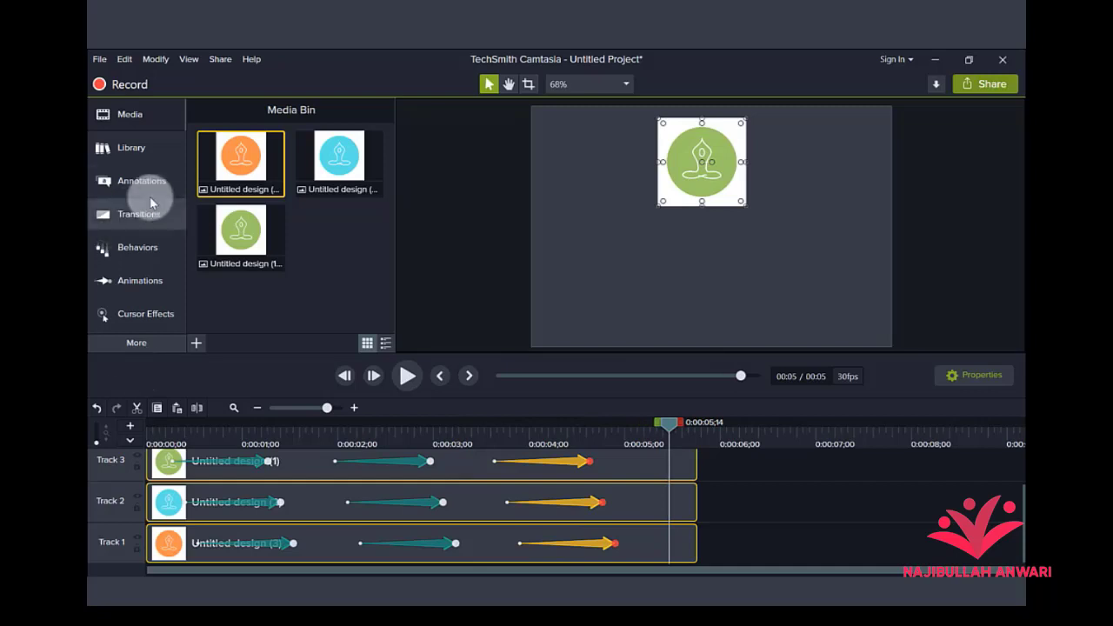
# - Browse the preset animations, from Custom and Restore through Scale to Fit and Smart Focus
pyautogui.click(141, 280)
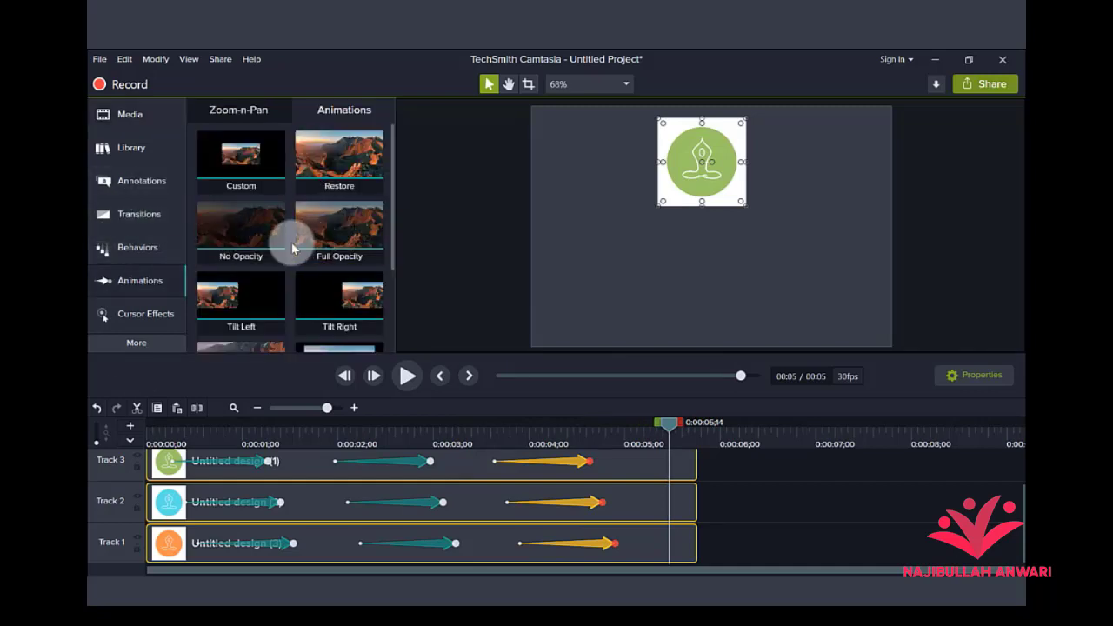
pyautogui.scroll(-3, 291, 247)
pyautogui.scroll(3, 291, 248)
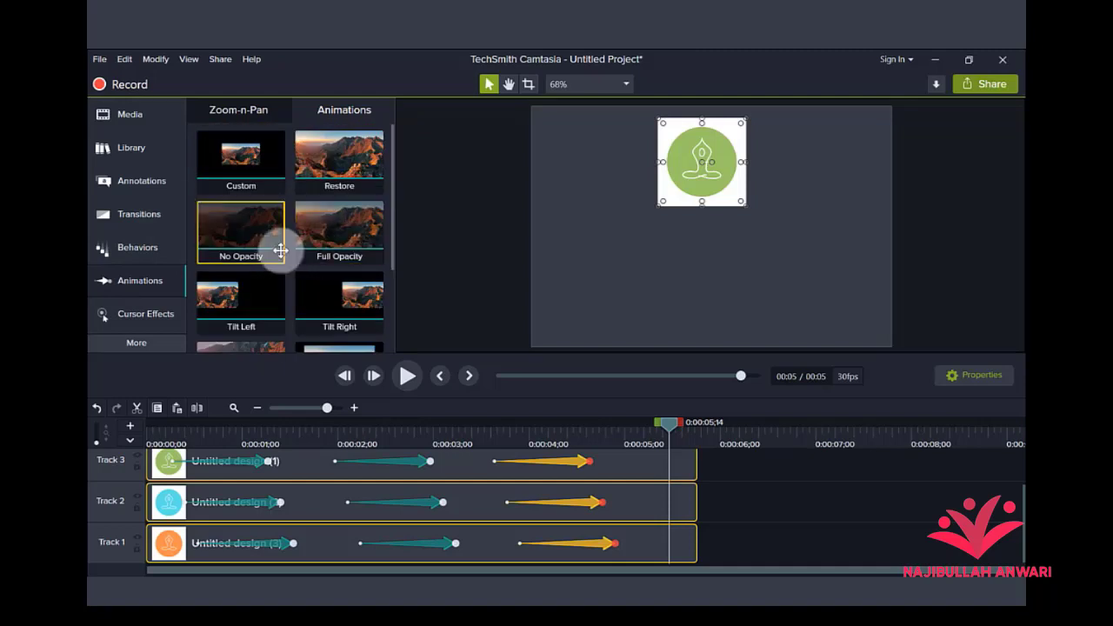
pyautogui.scroll(-1, 287, 268)
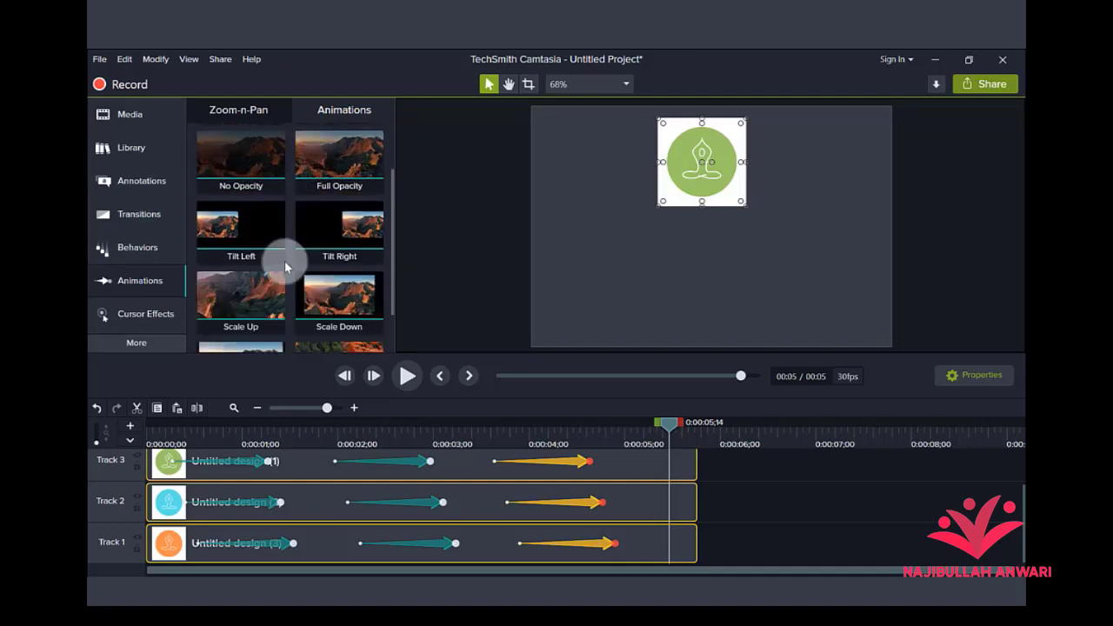
pyautogui.scroll(-1, 279, 274)
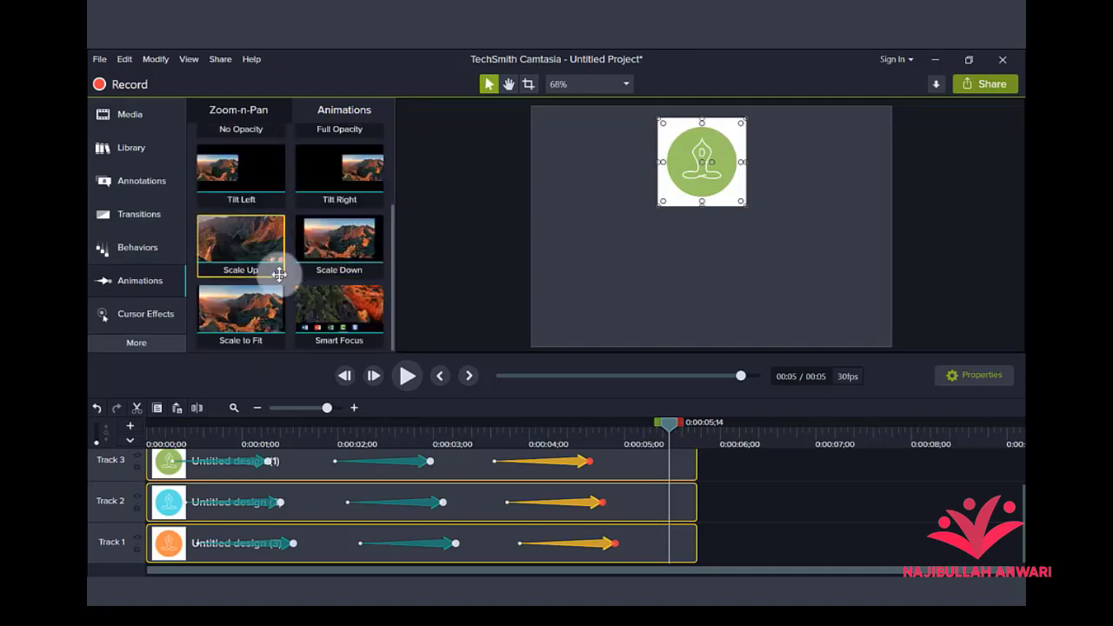